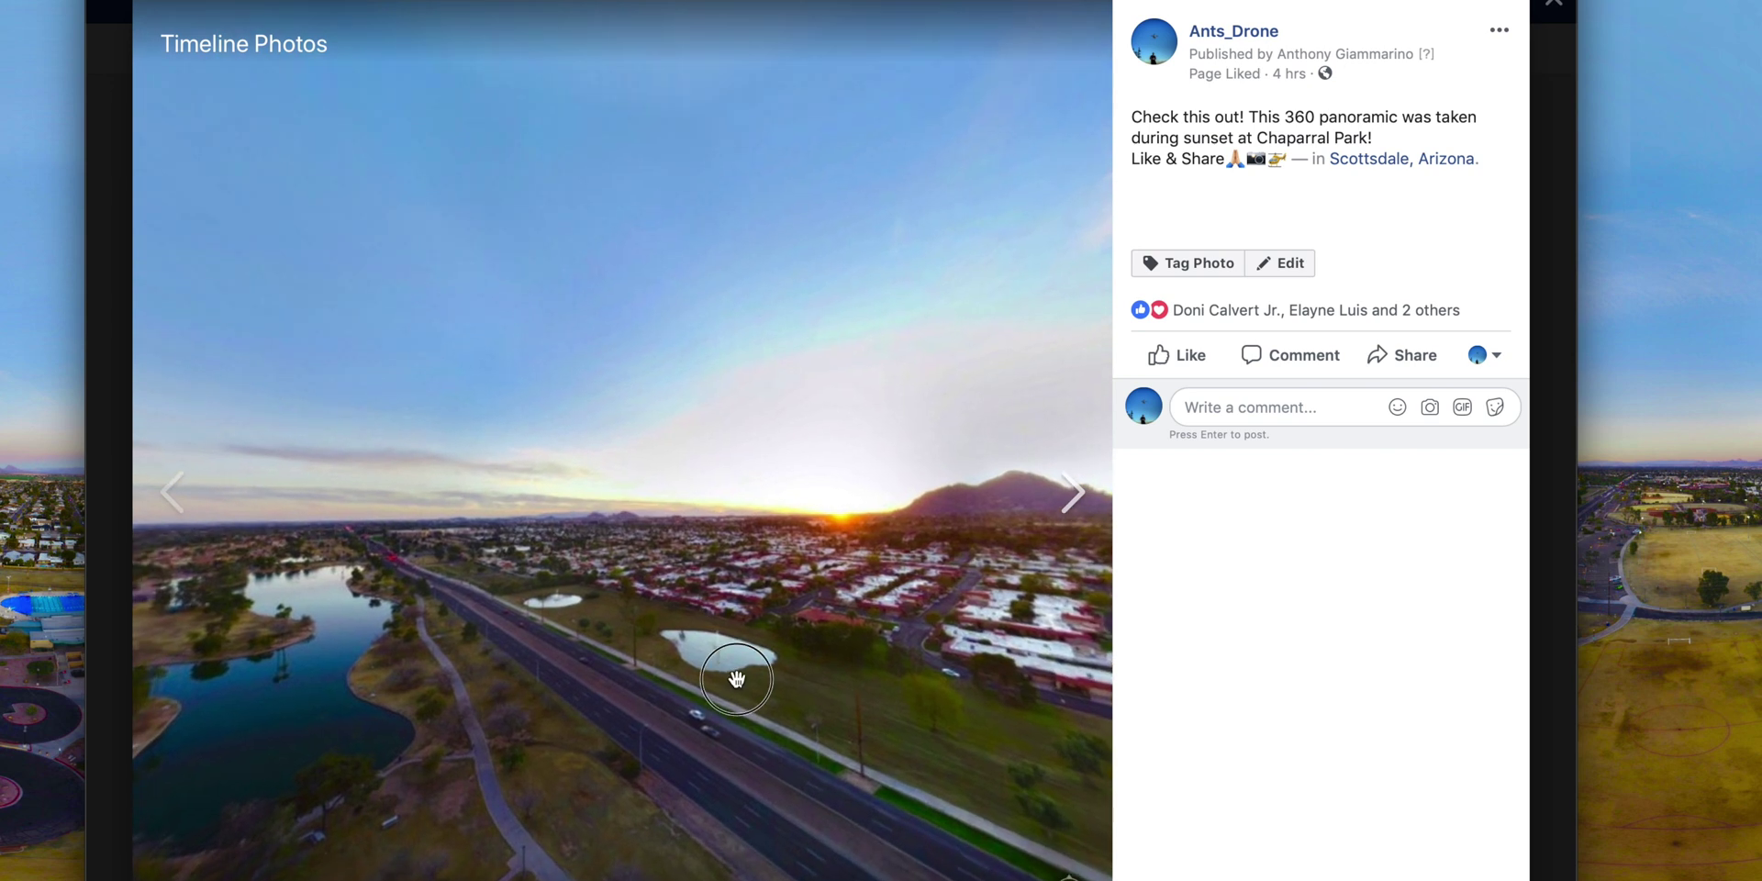
Look around the 360 view across the park, pool buildings, sunset and parking lot.
left_click_drag(736, 679, 610, 393)
left_click_drag(834, 551, 552, 557)
left_click_drag(810, 466, 735, 540)
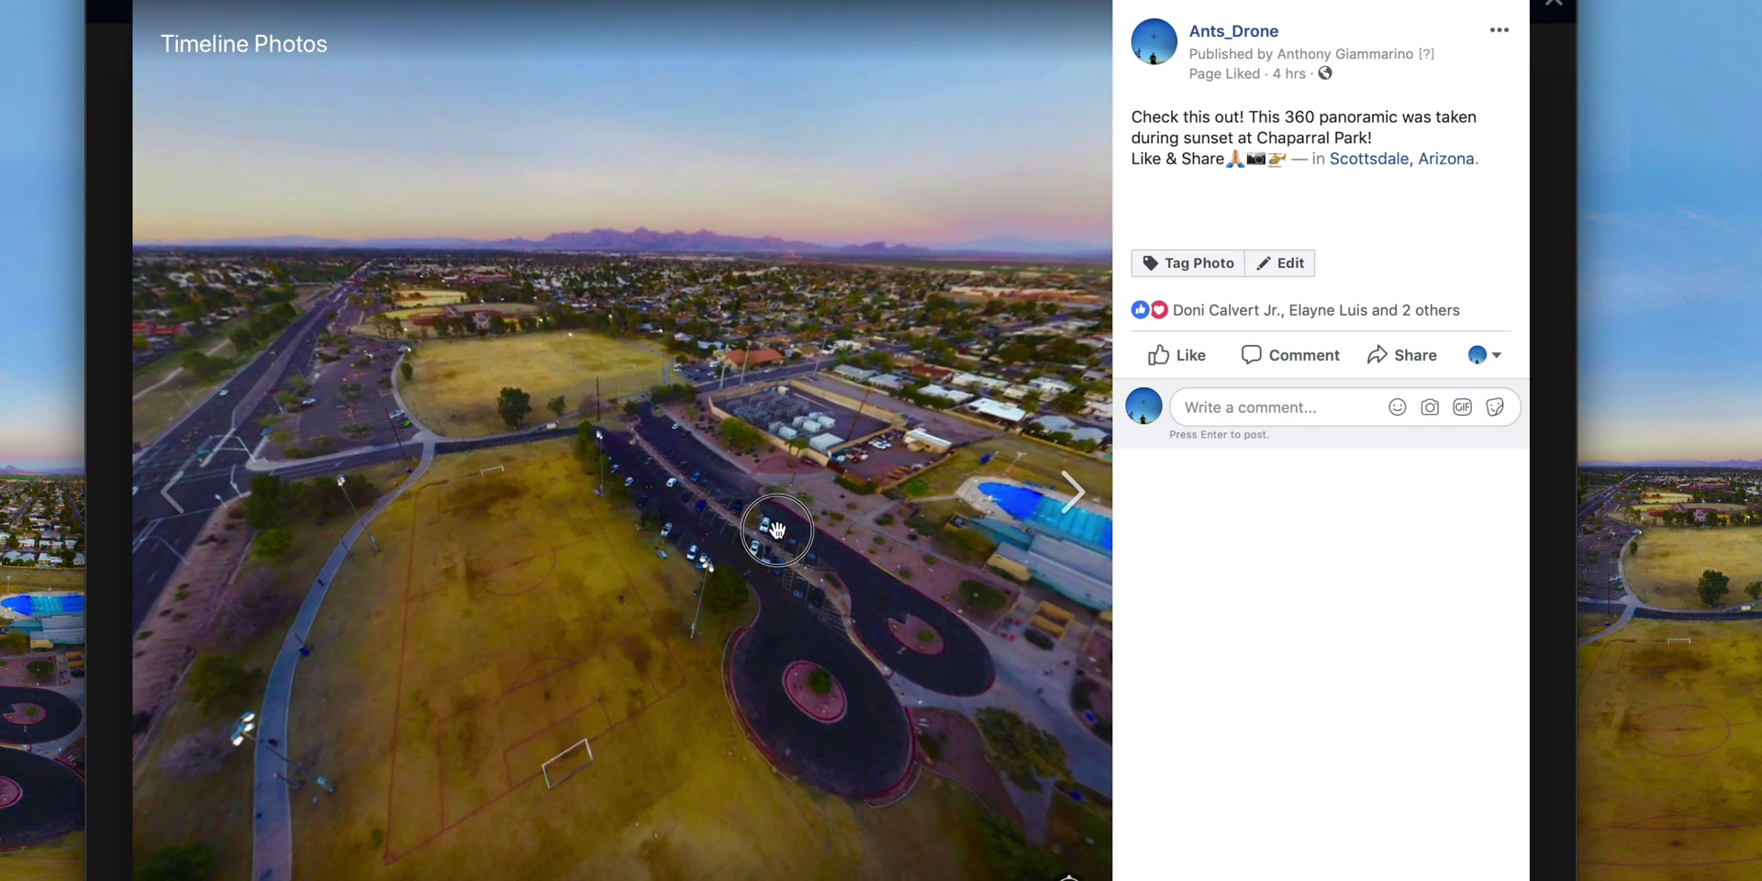
left_click_drag(776, 530, 563, 479)
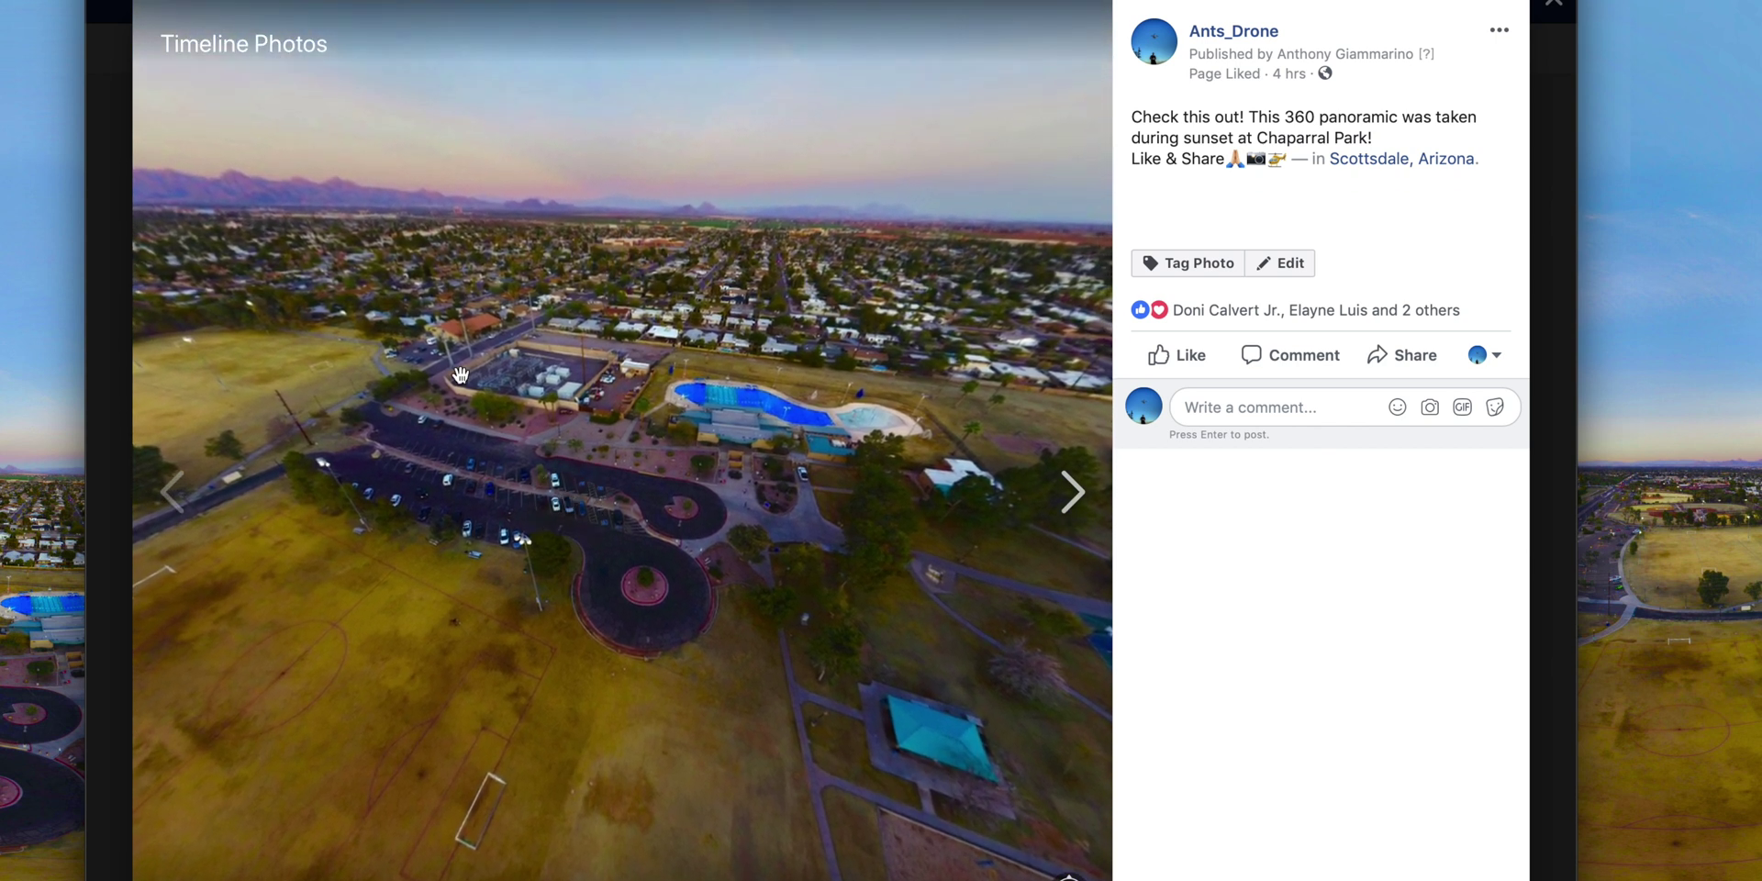
left_click_drag(461, 375, 607, 447)
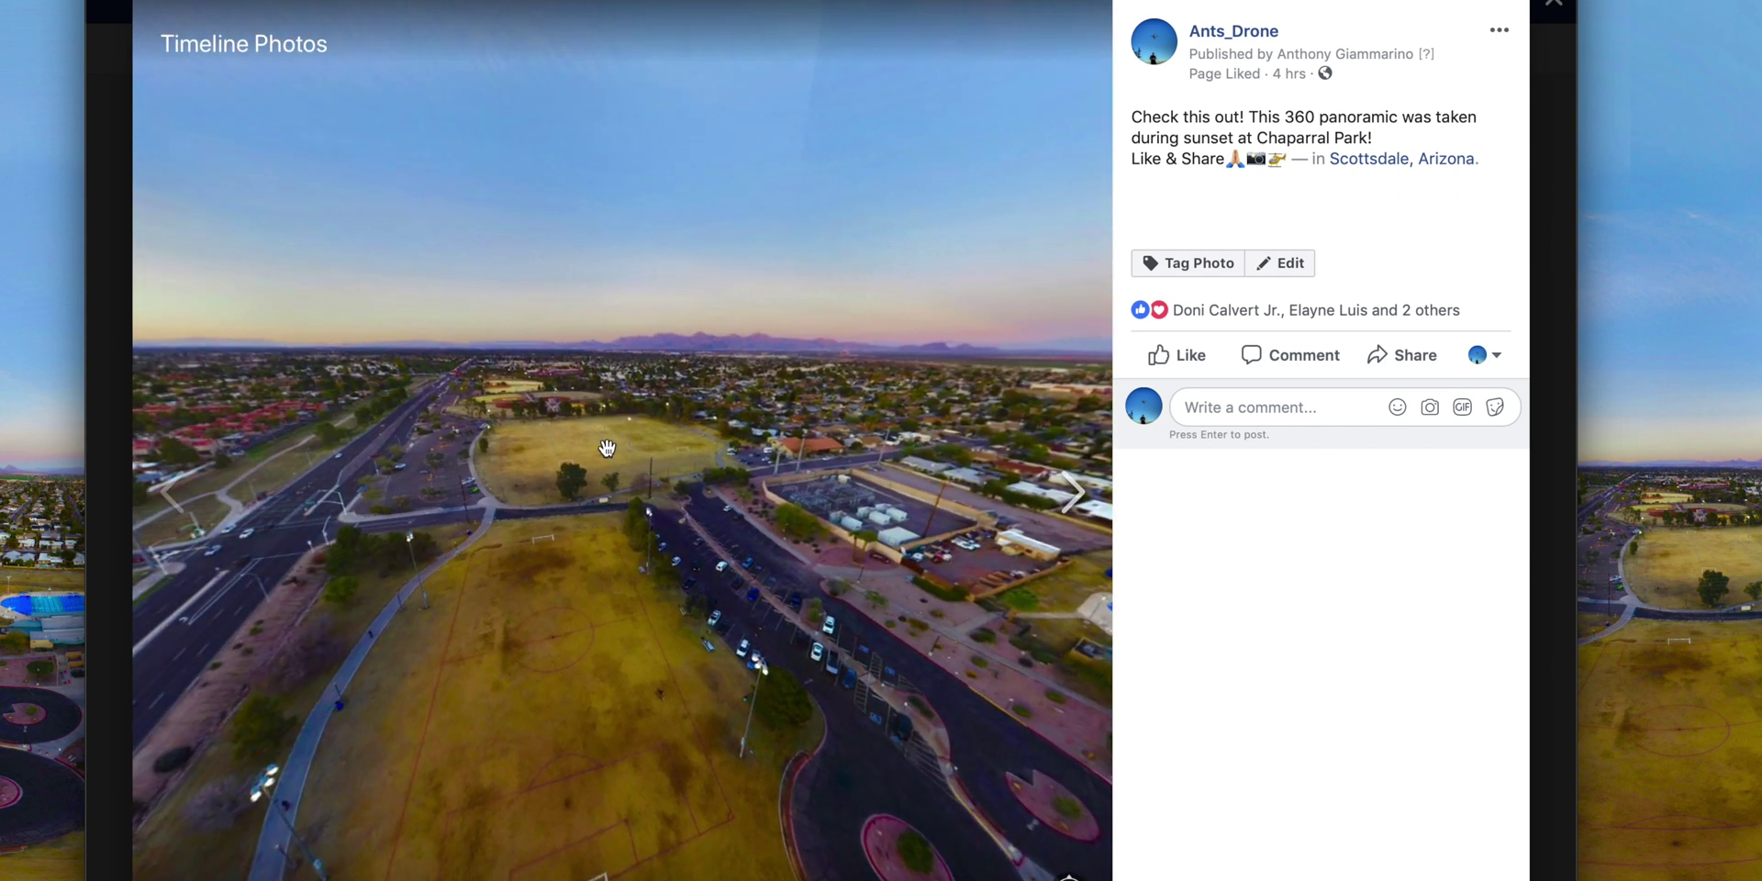
left_click_drag(458, 424, 607, 427)
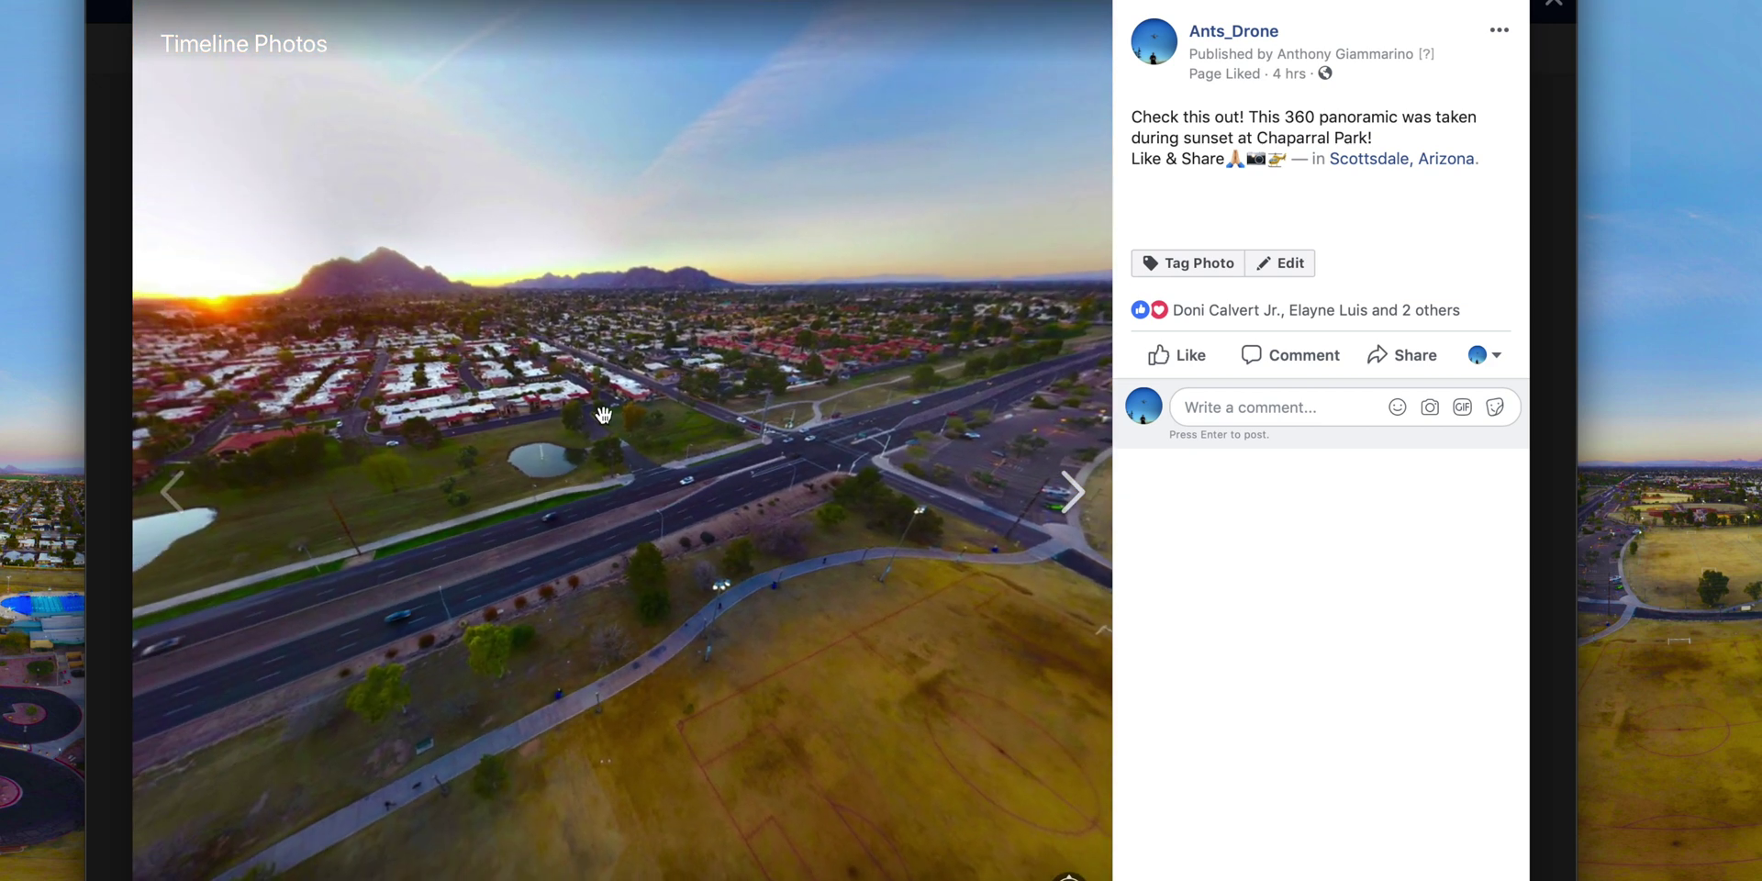
left_click_drag(459, 494, 679, 490)
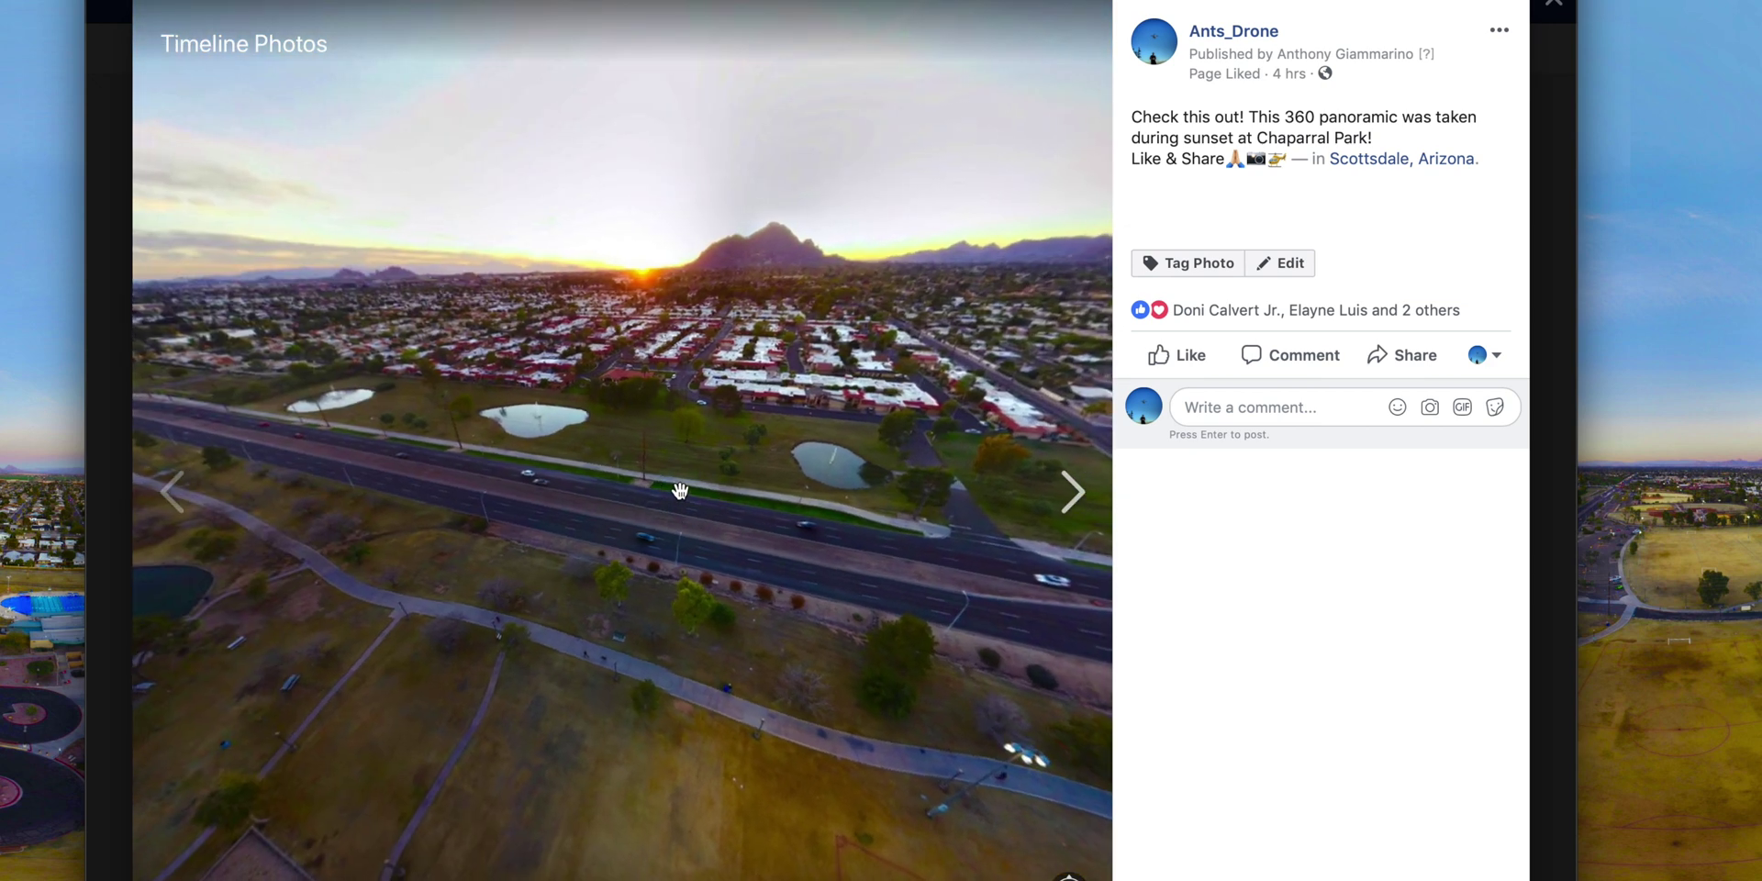
left_click_drag(384, 476, 527, 0)
left_click_drag(538, 267, 362, 593)
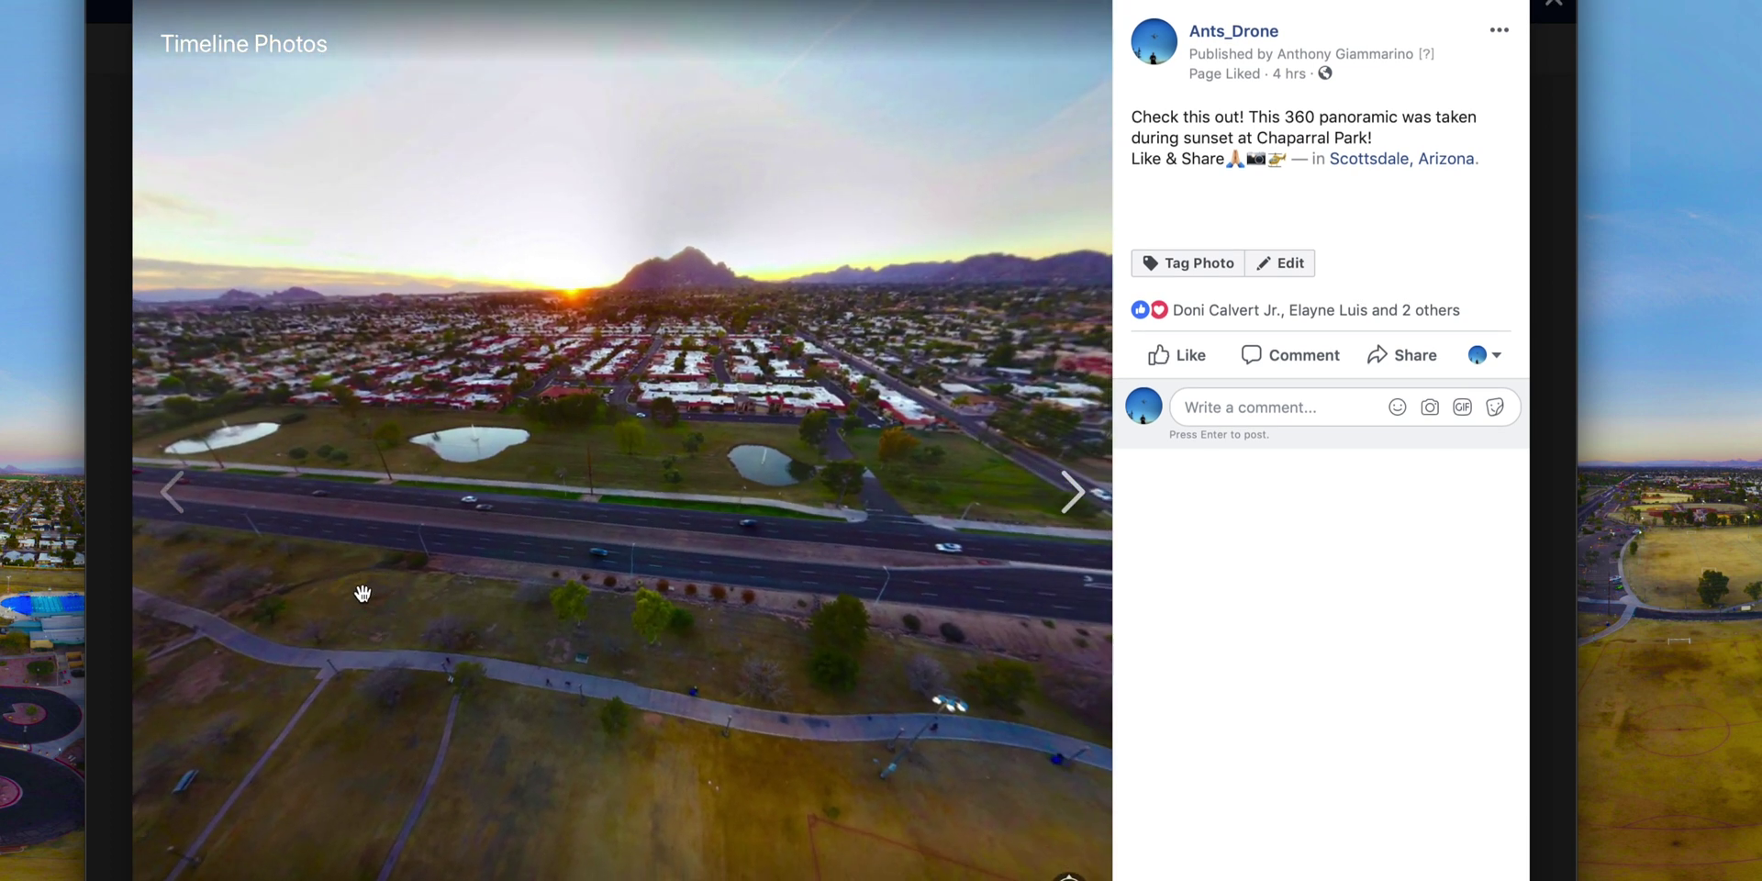
left_click_drag(793, 442, 630, 432)
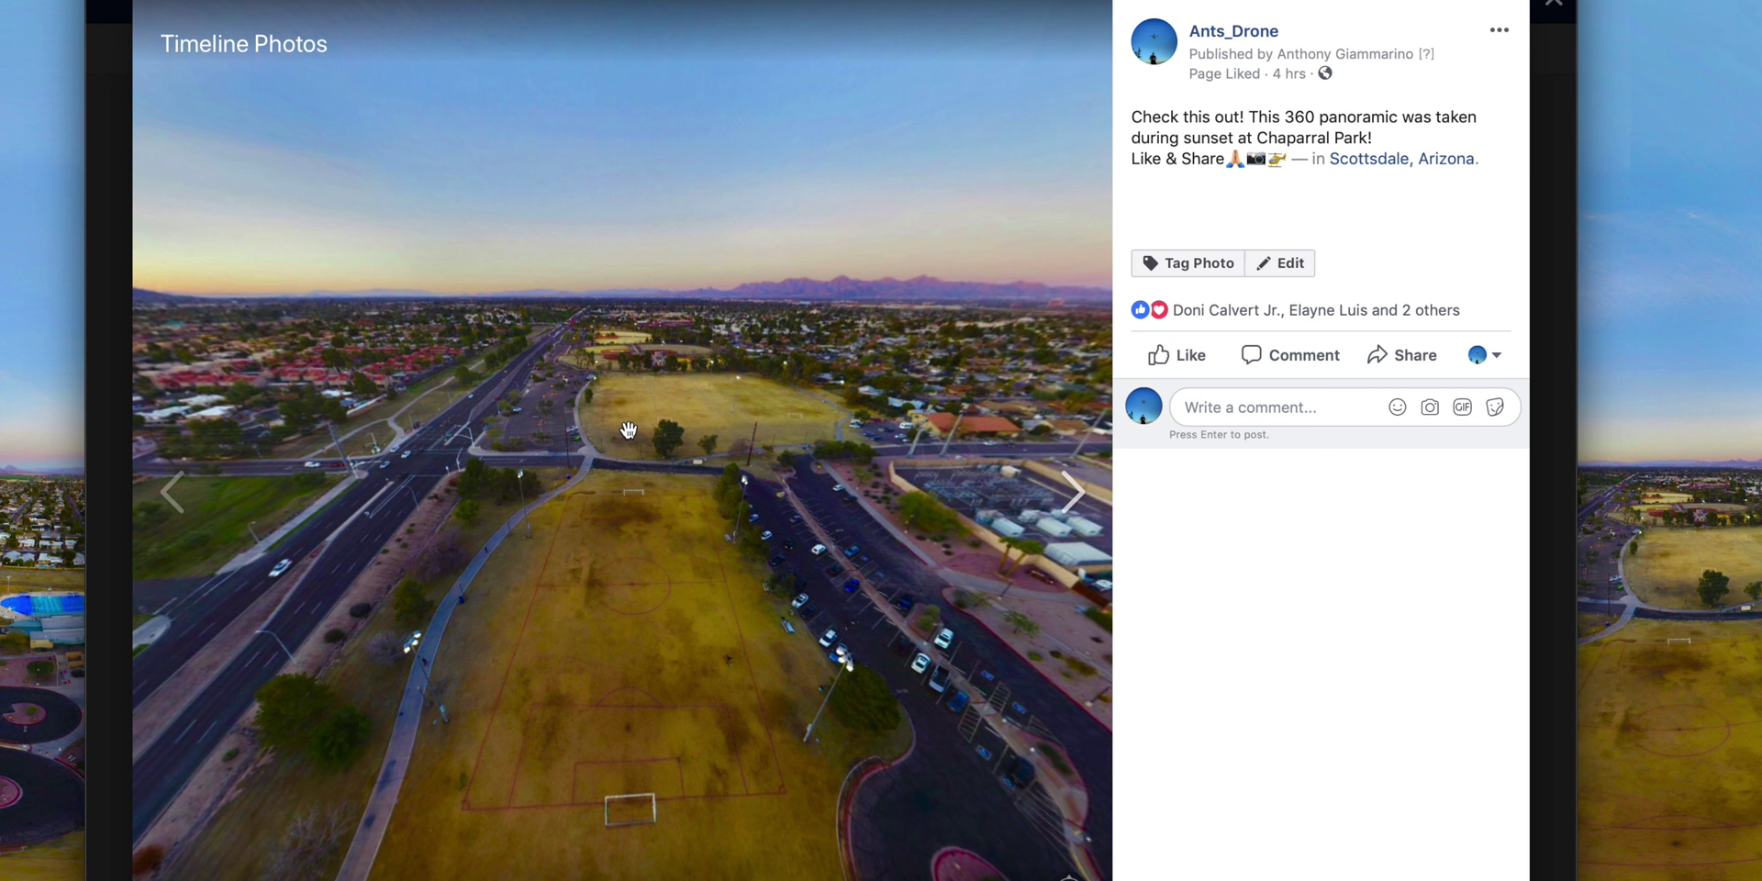
left_click_drag(854, 457, 688, 371)
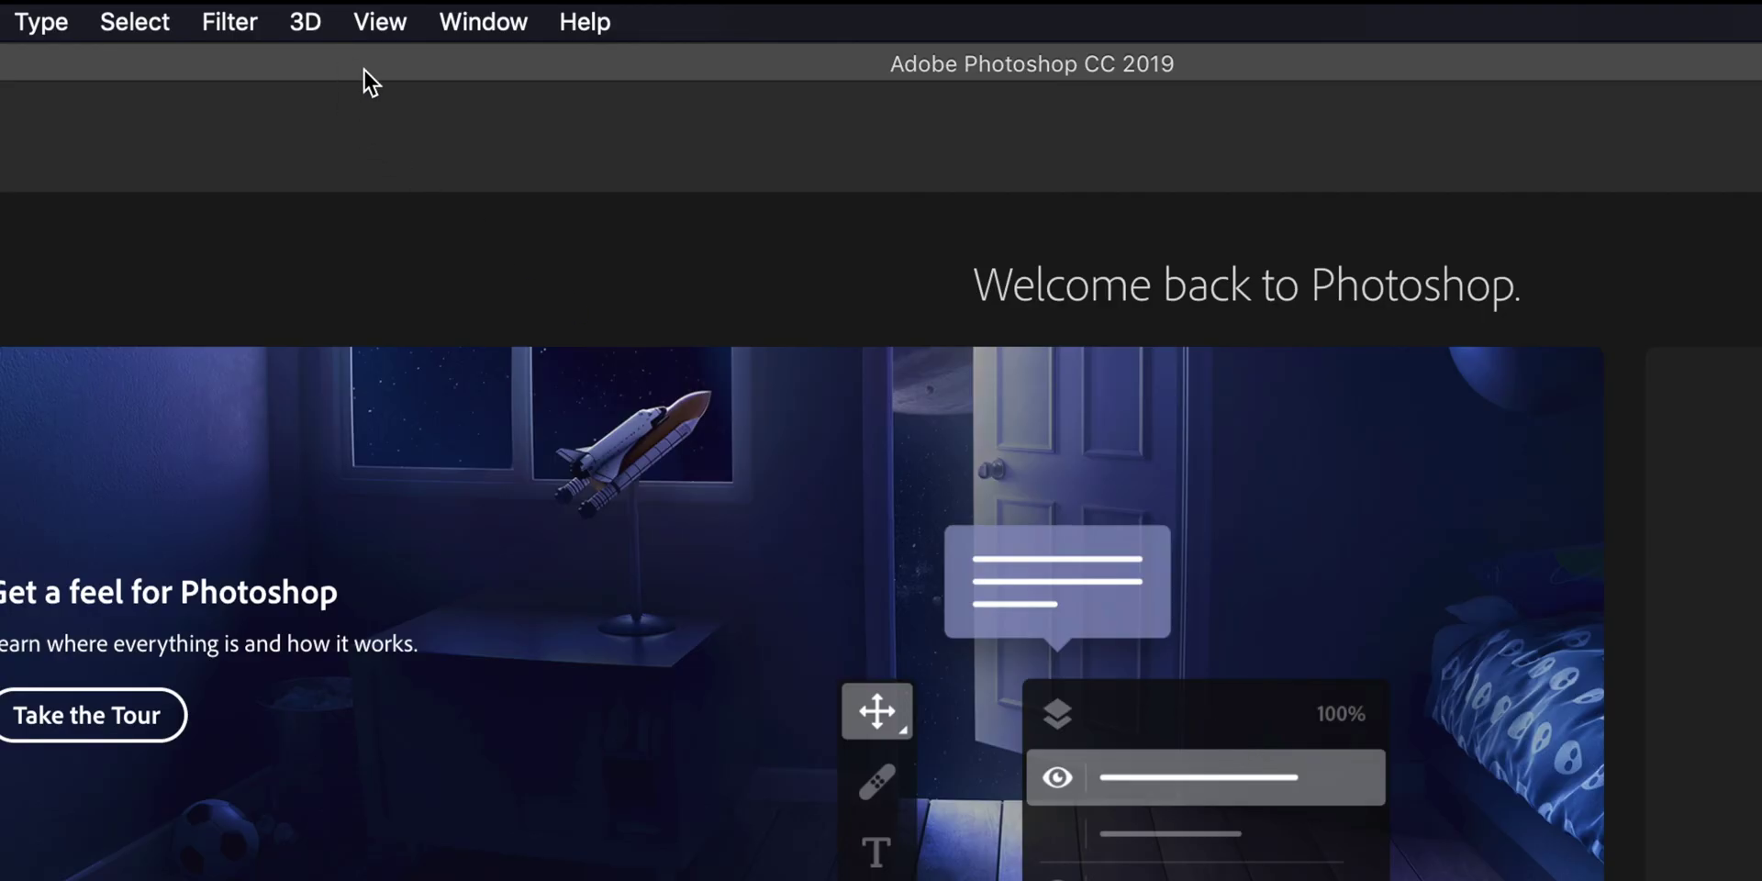
Import IMG_2285.jpg as a spherical panorama, accepting the New document settings.
left_click(297, 26)
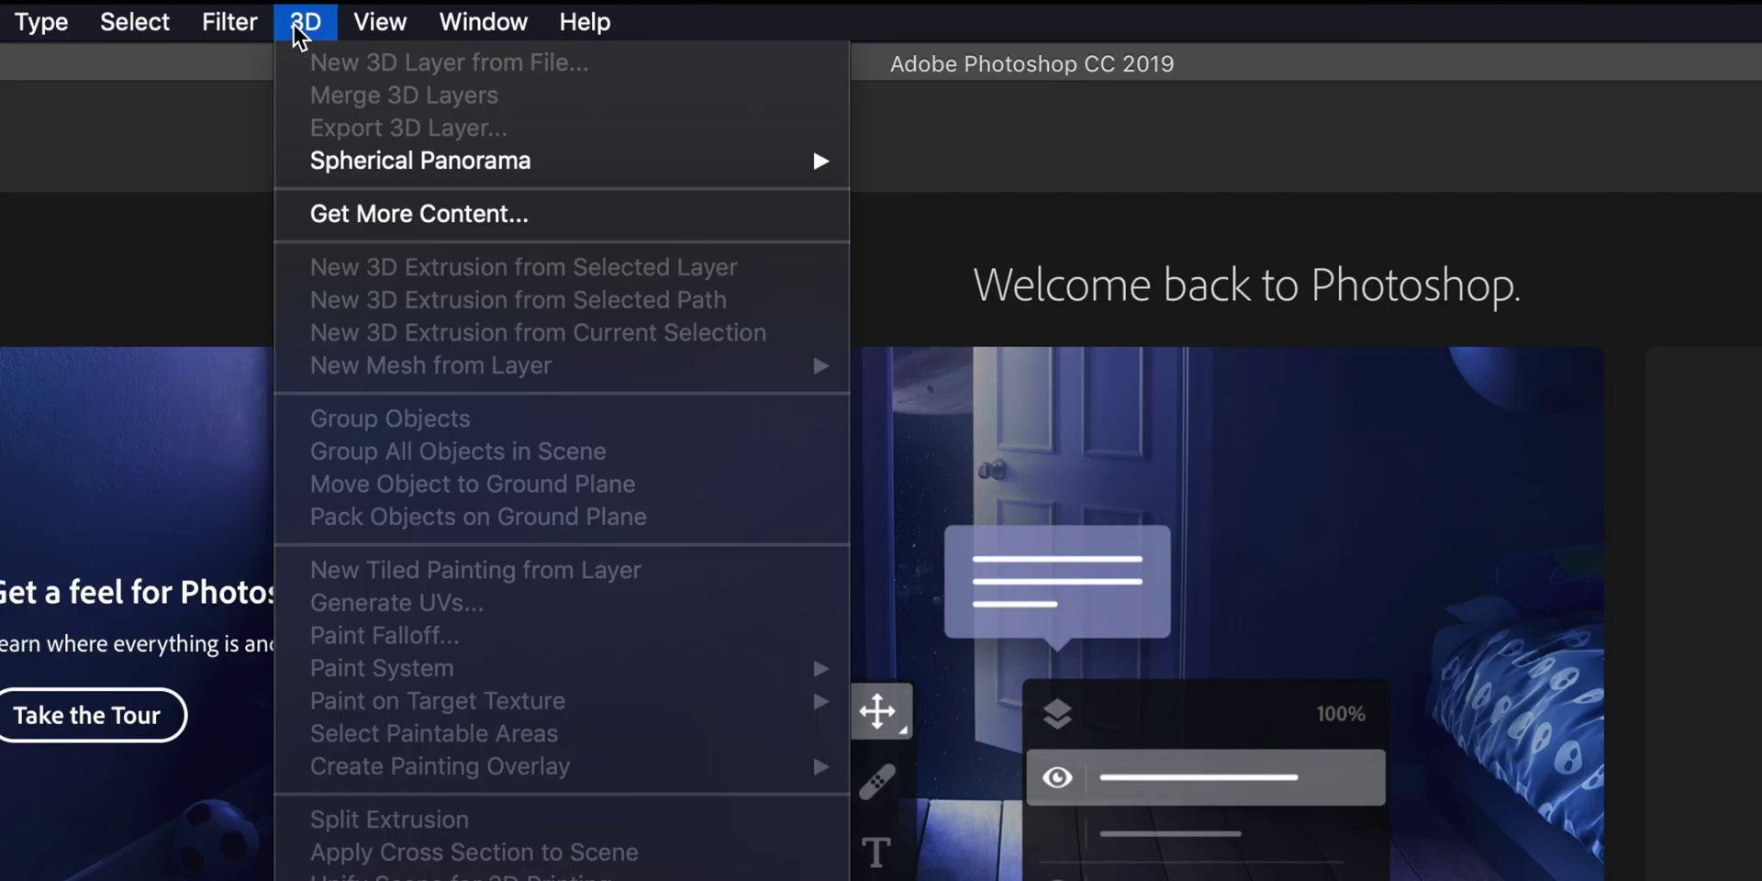
mouse_move(396, 161)
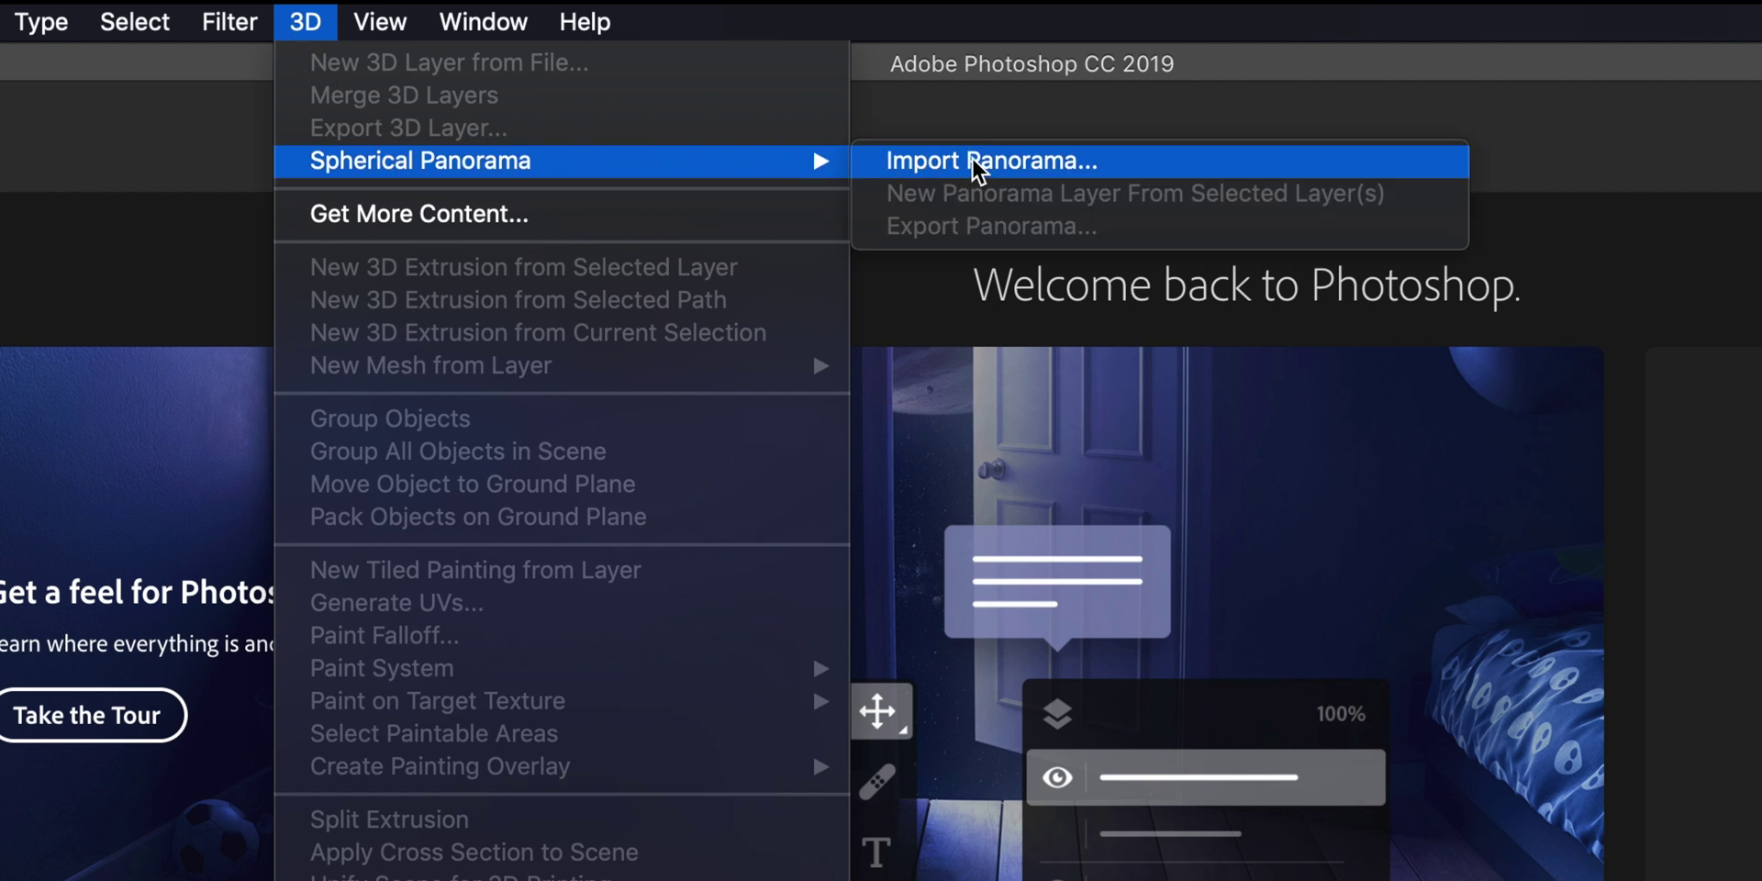
left_click(1002, 163)
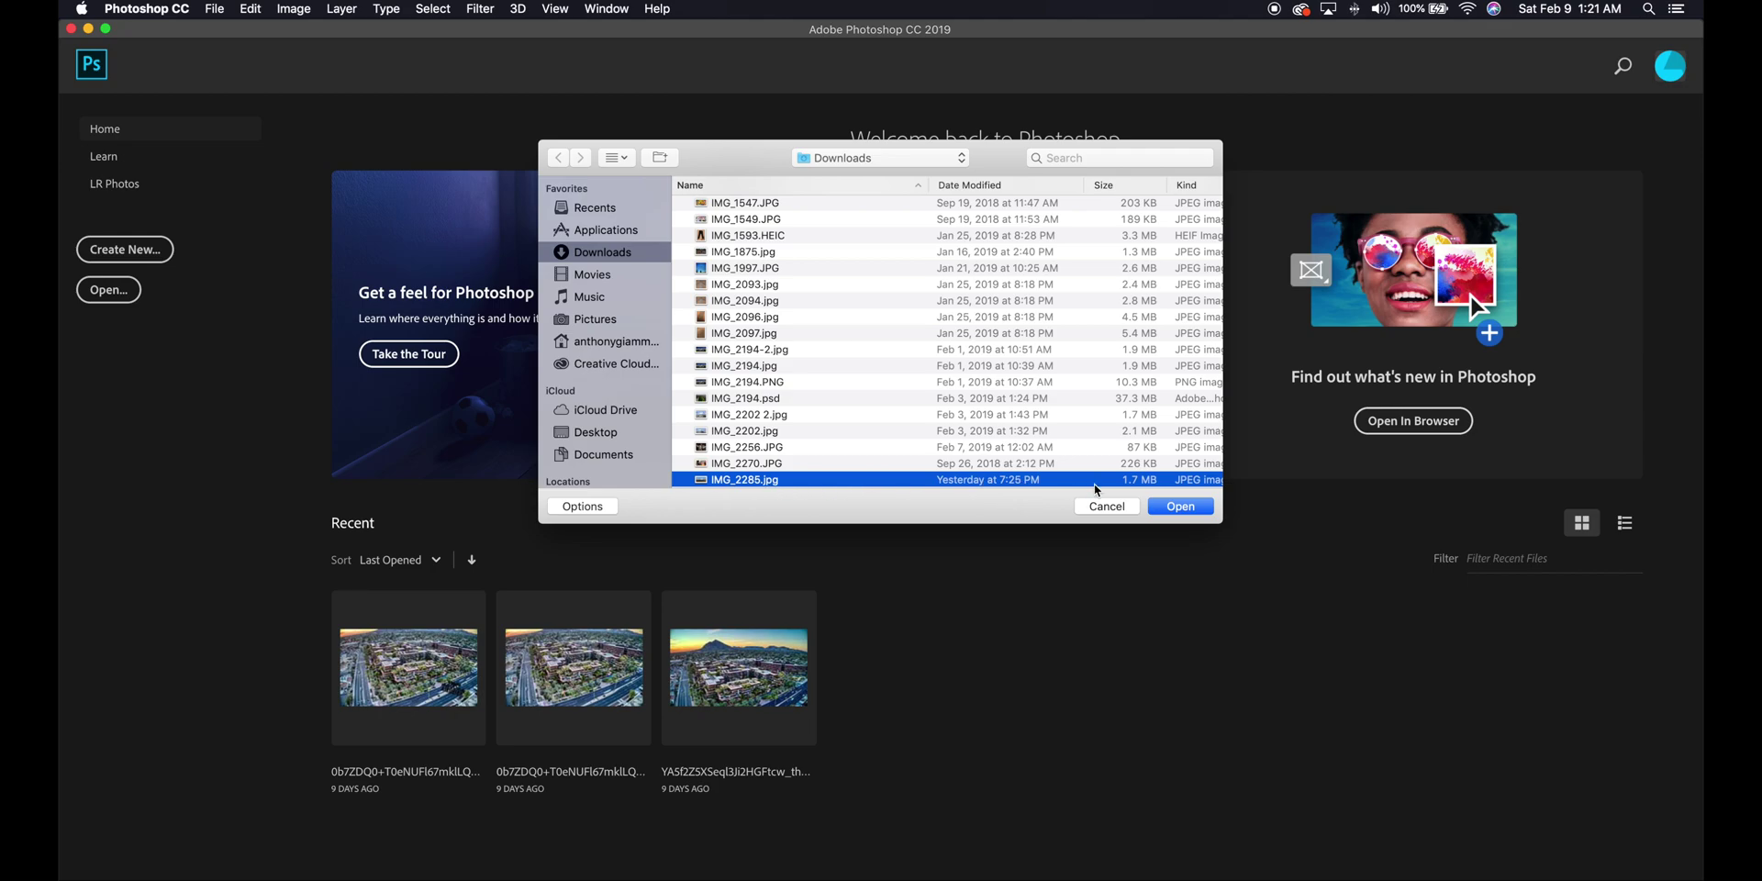
left_click(1176, 508)
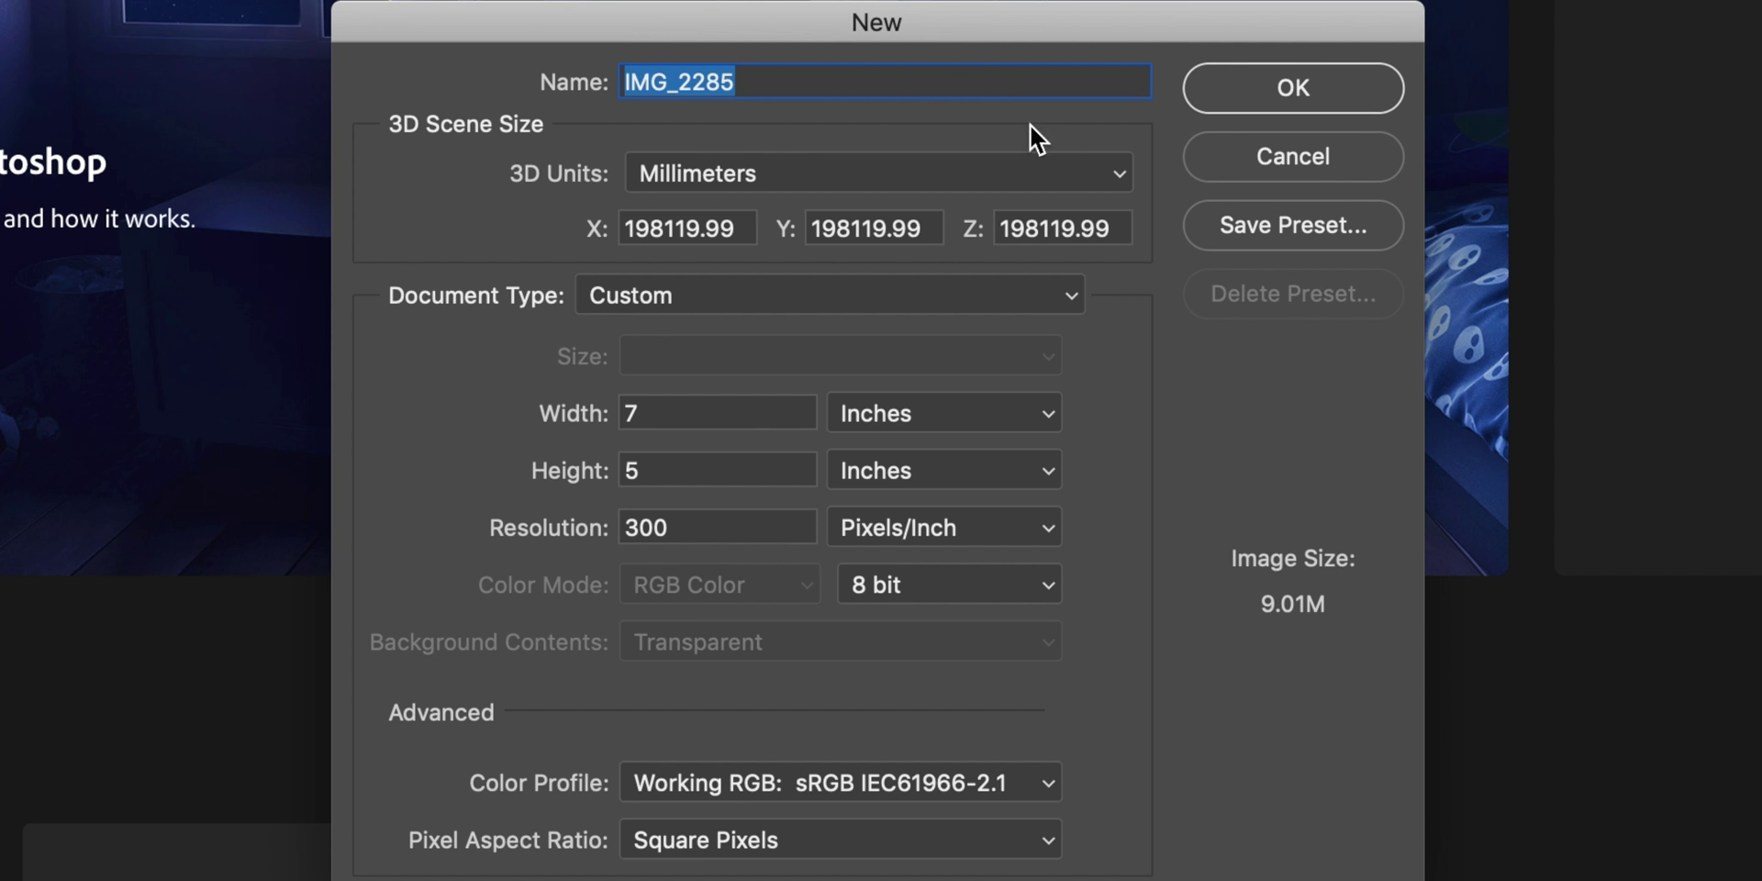
left_click(1308, 79)
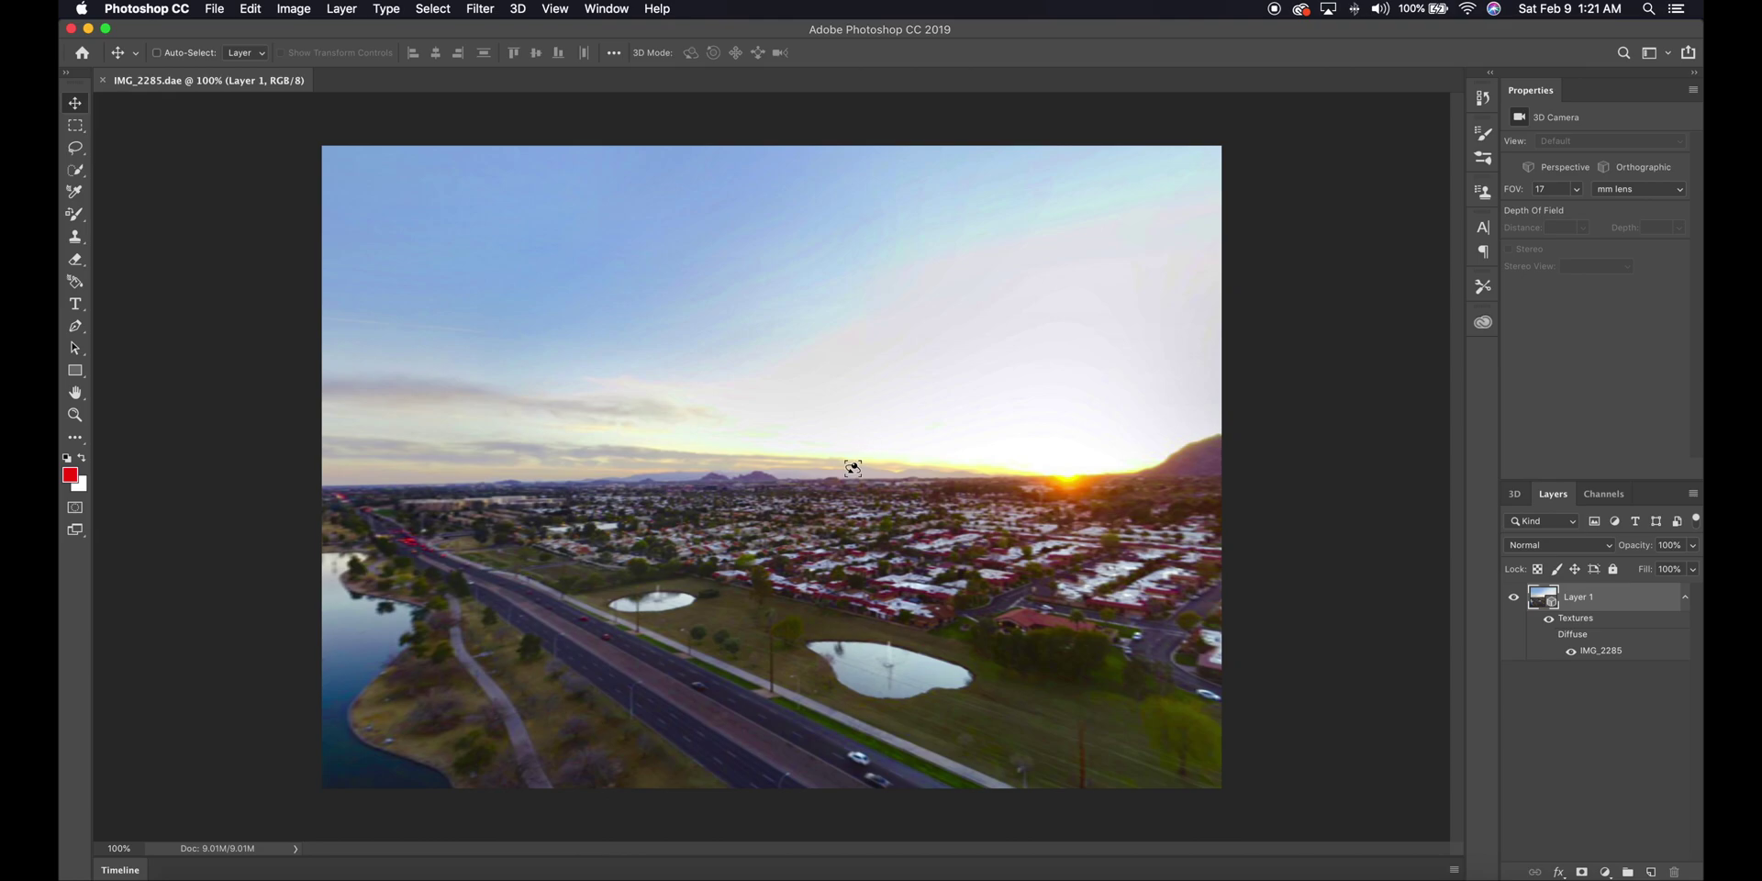
left_click_drag(853, 468, 976, 344)
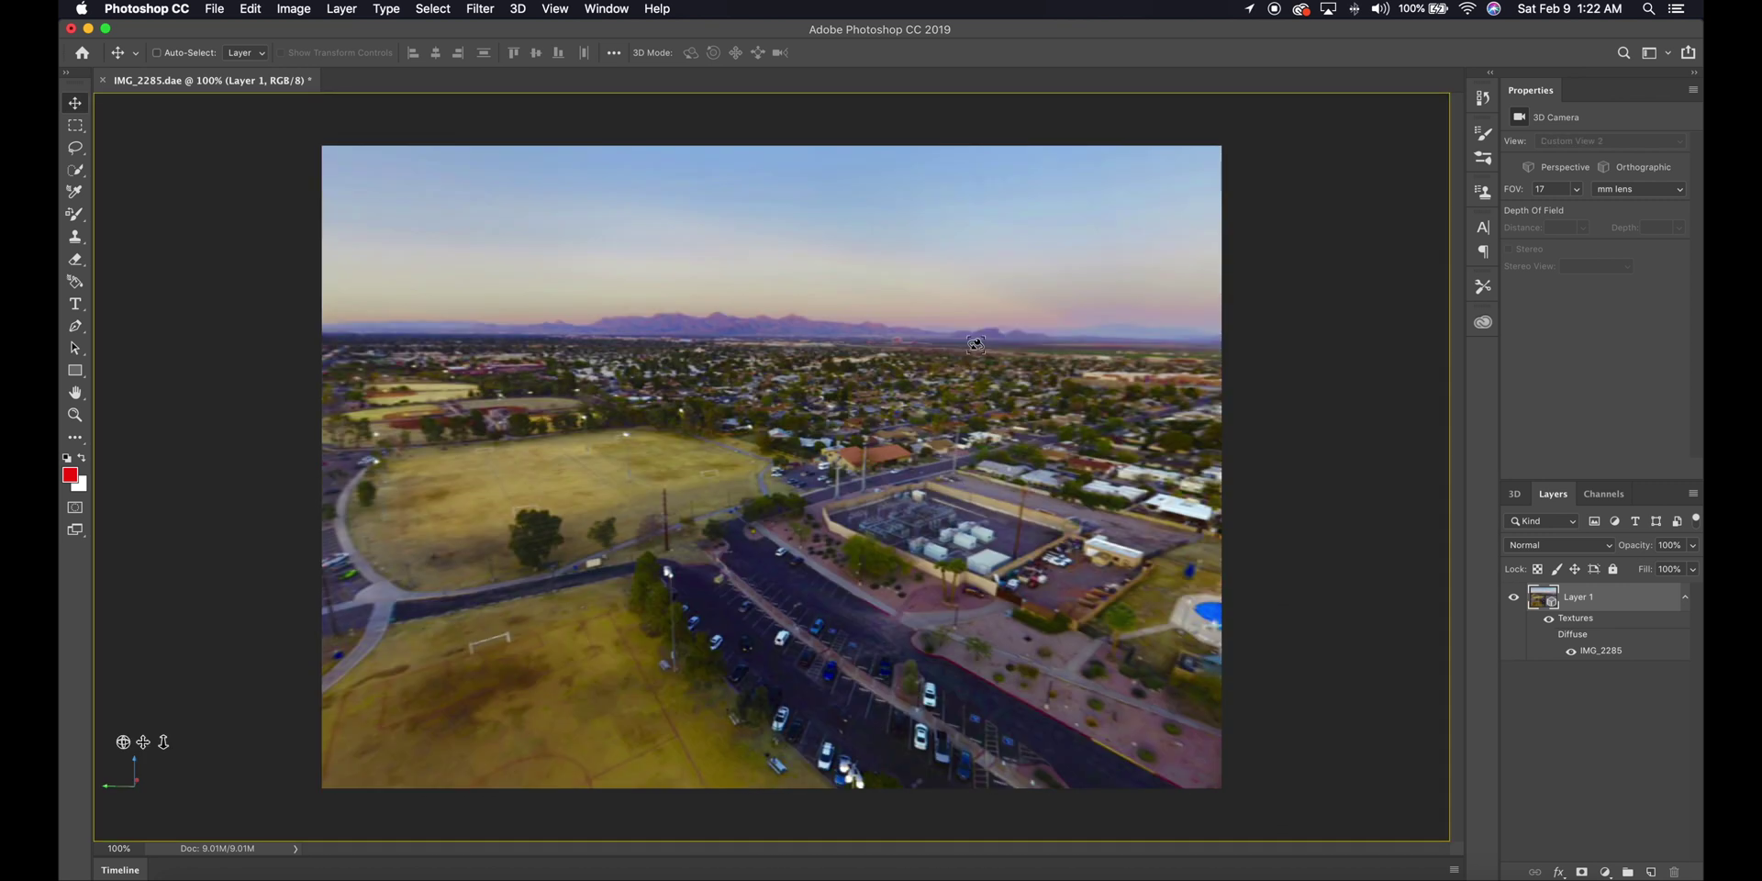
left_click_drag(823, 425, 664, 532)
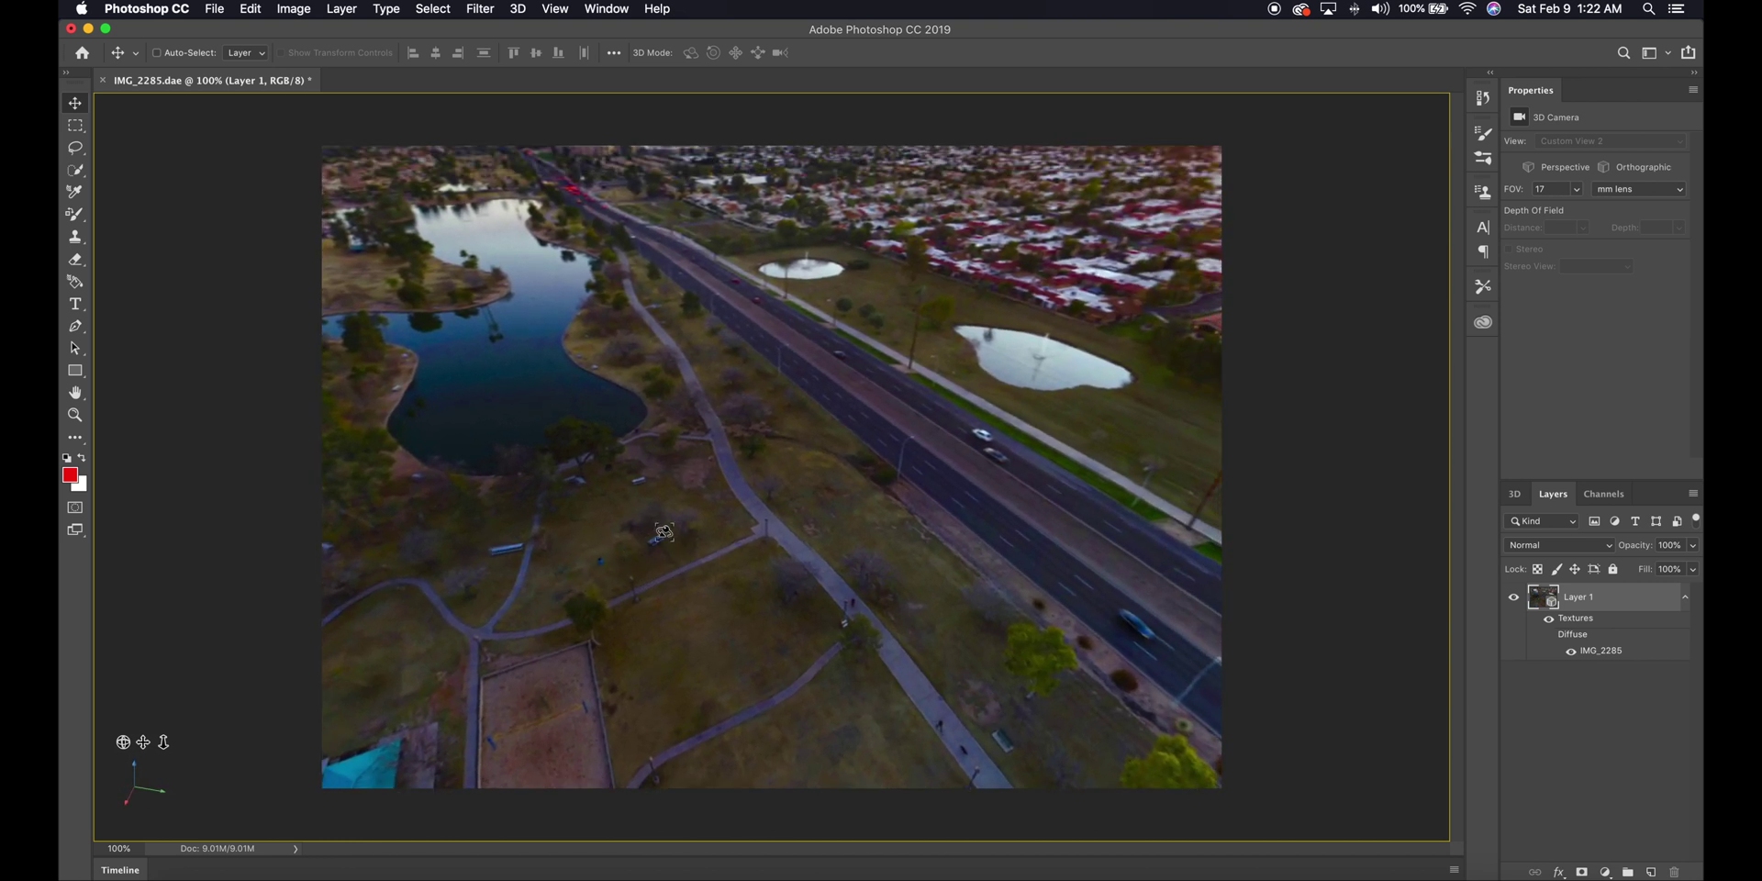
left_click_drag(811, 562, 987, 512)
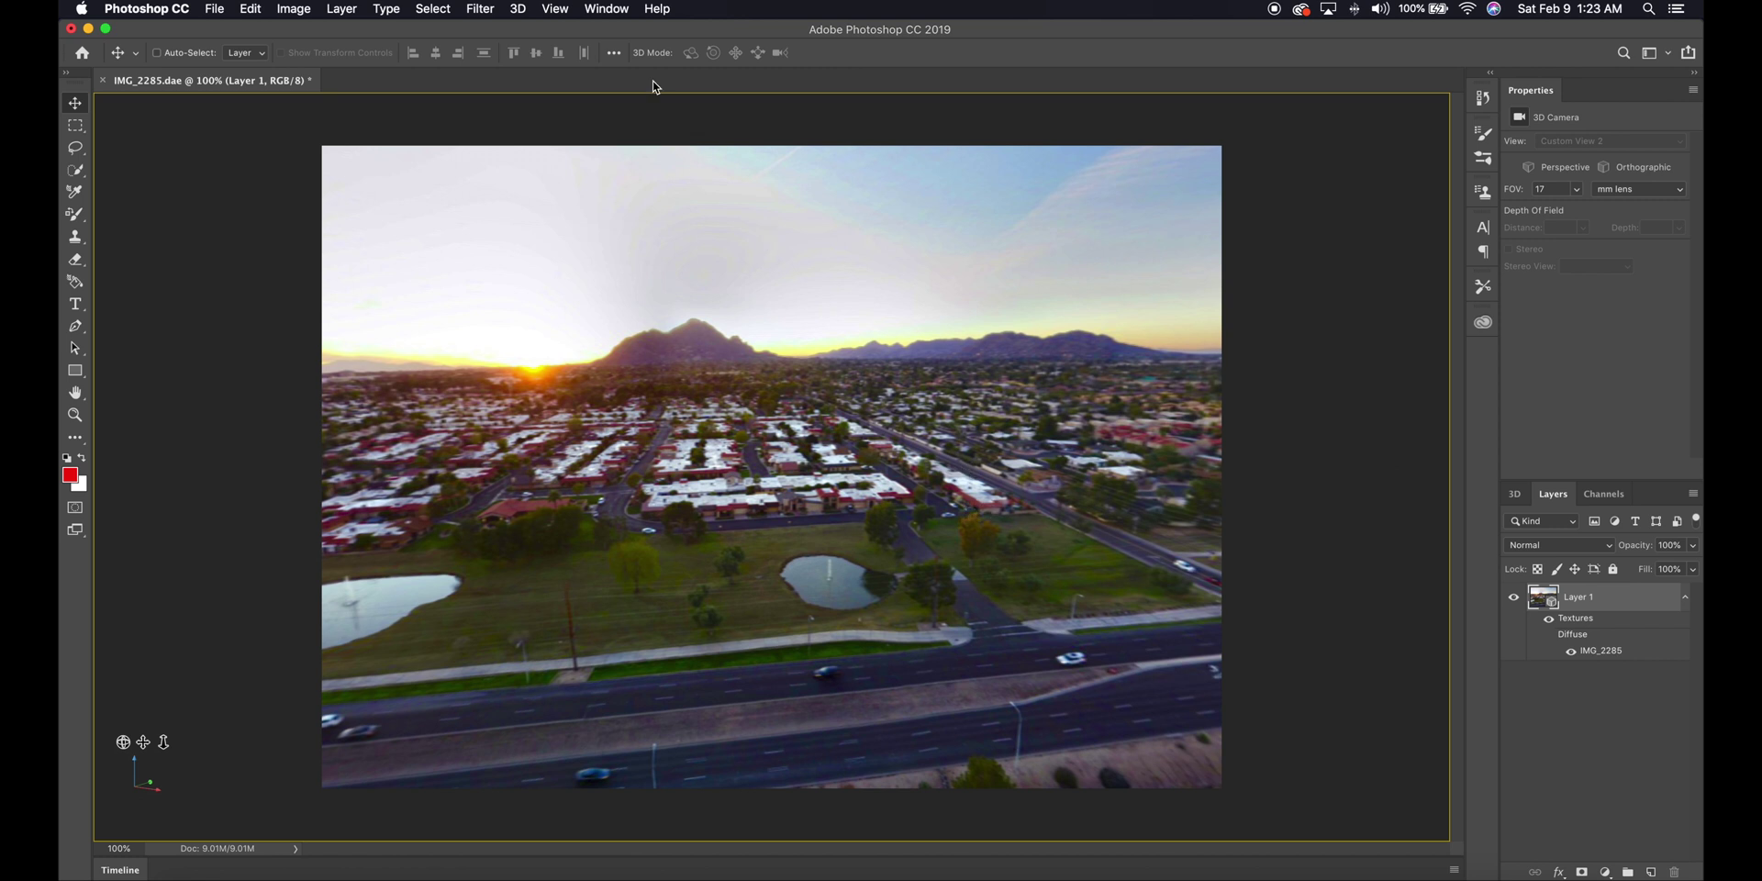
Export the 3D layer as a spherical panorama, proposing IMG_2285 copy.jpg as JPEG in Downloads.
left_click(521, 9)
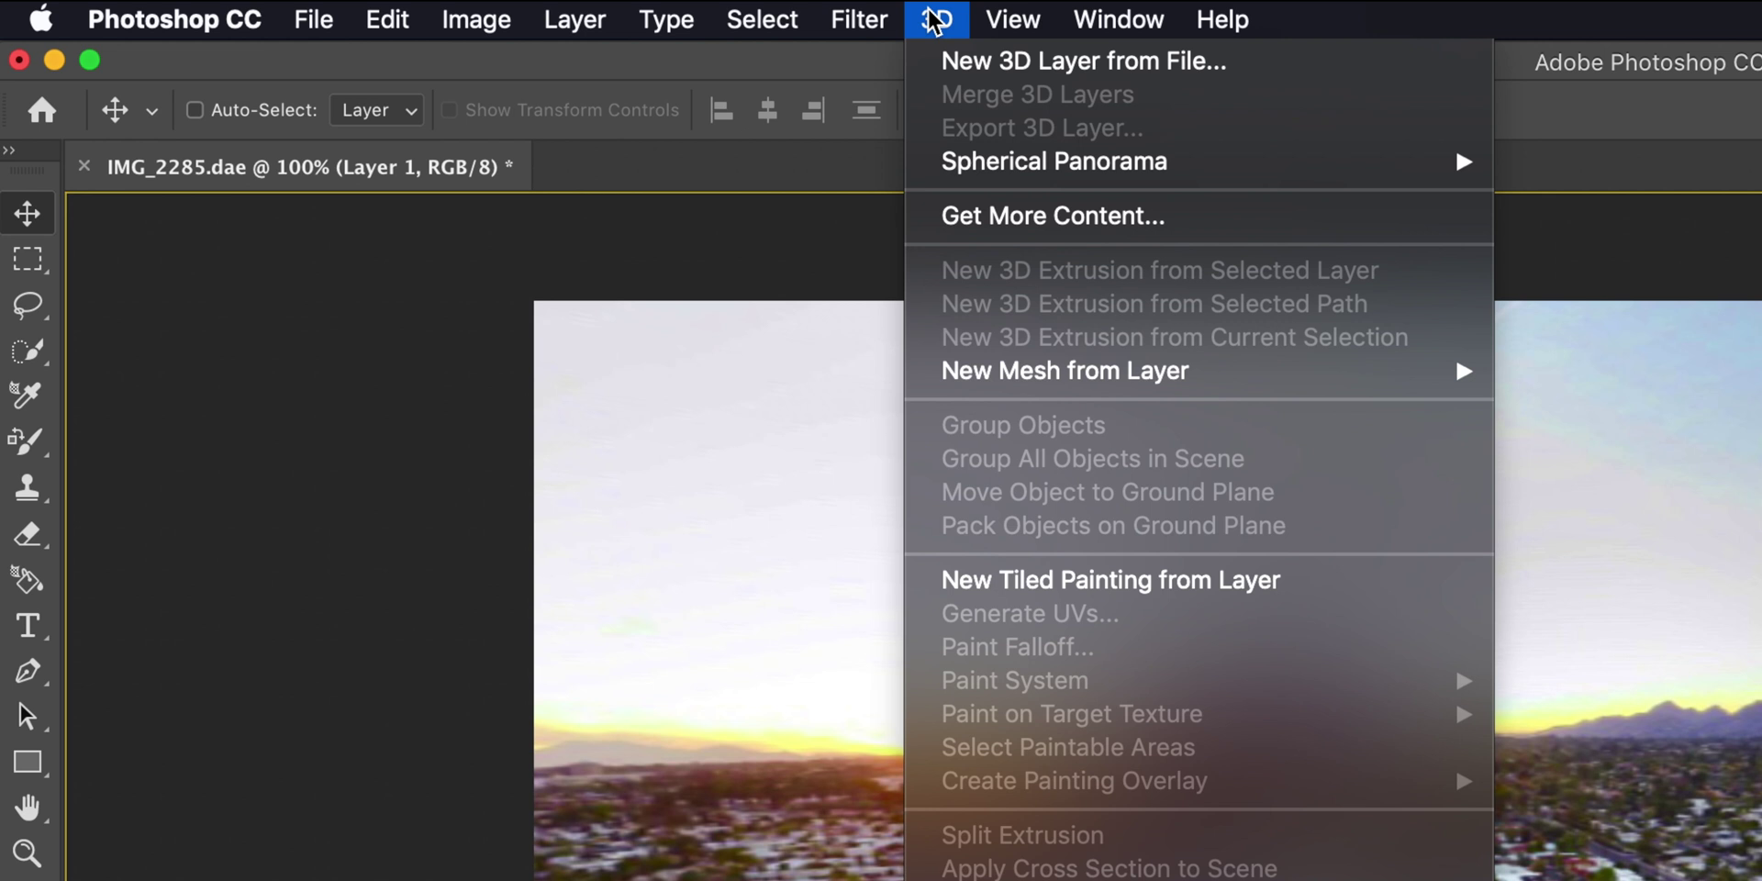
mouse_move(991, 161)
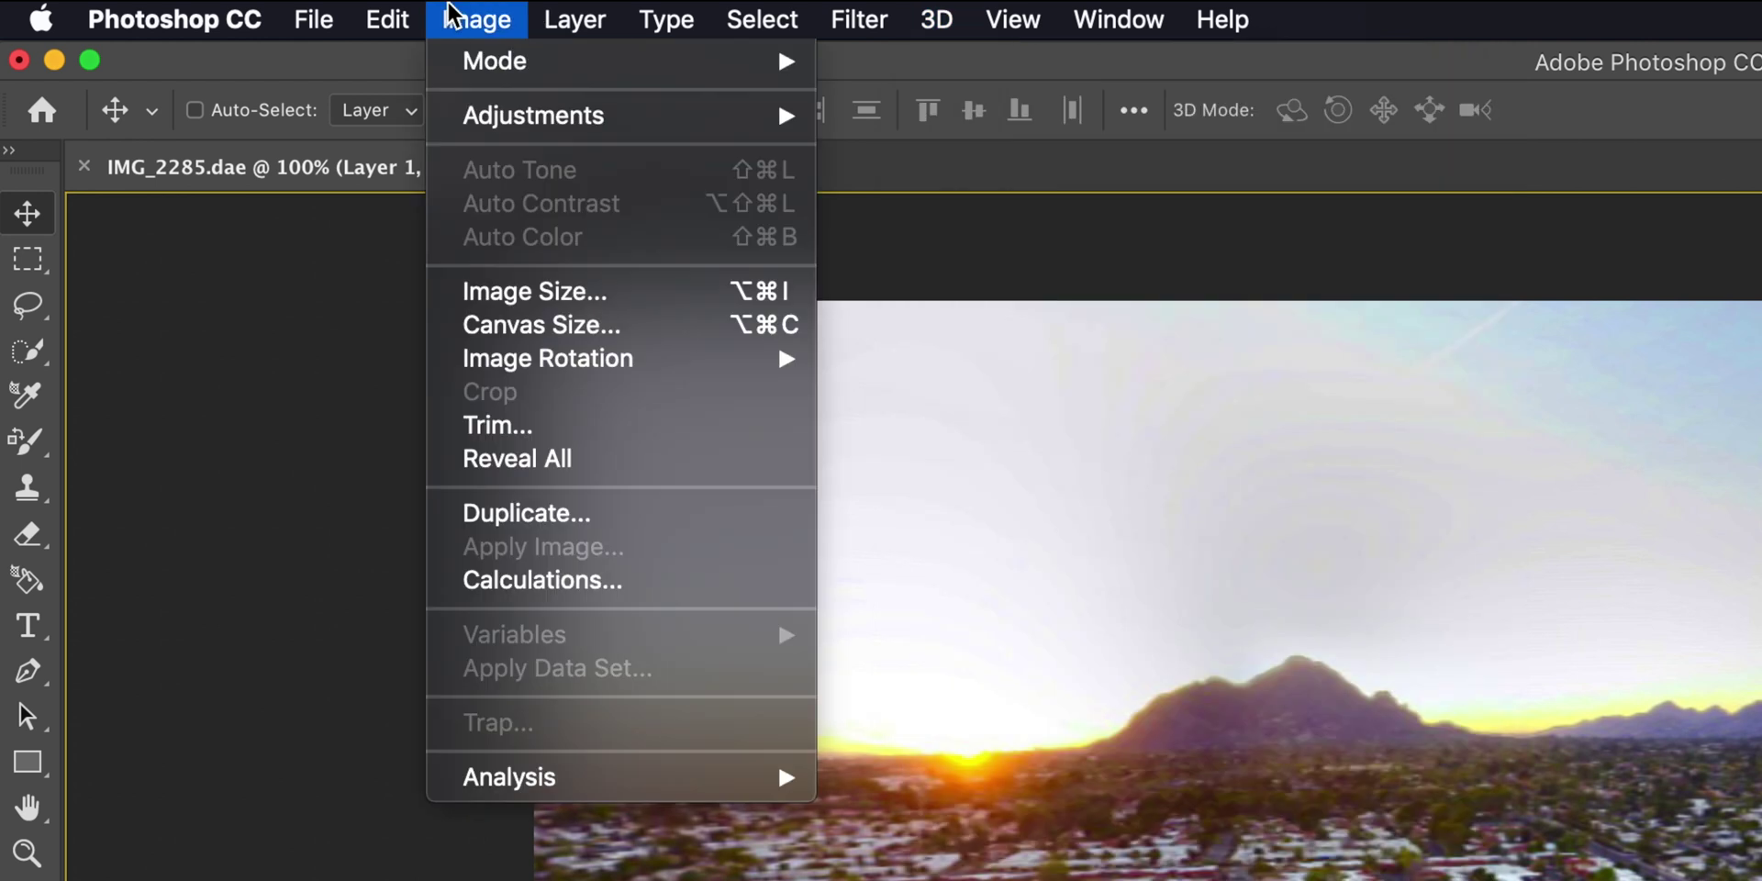
mouse_move(323, 17)
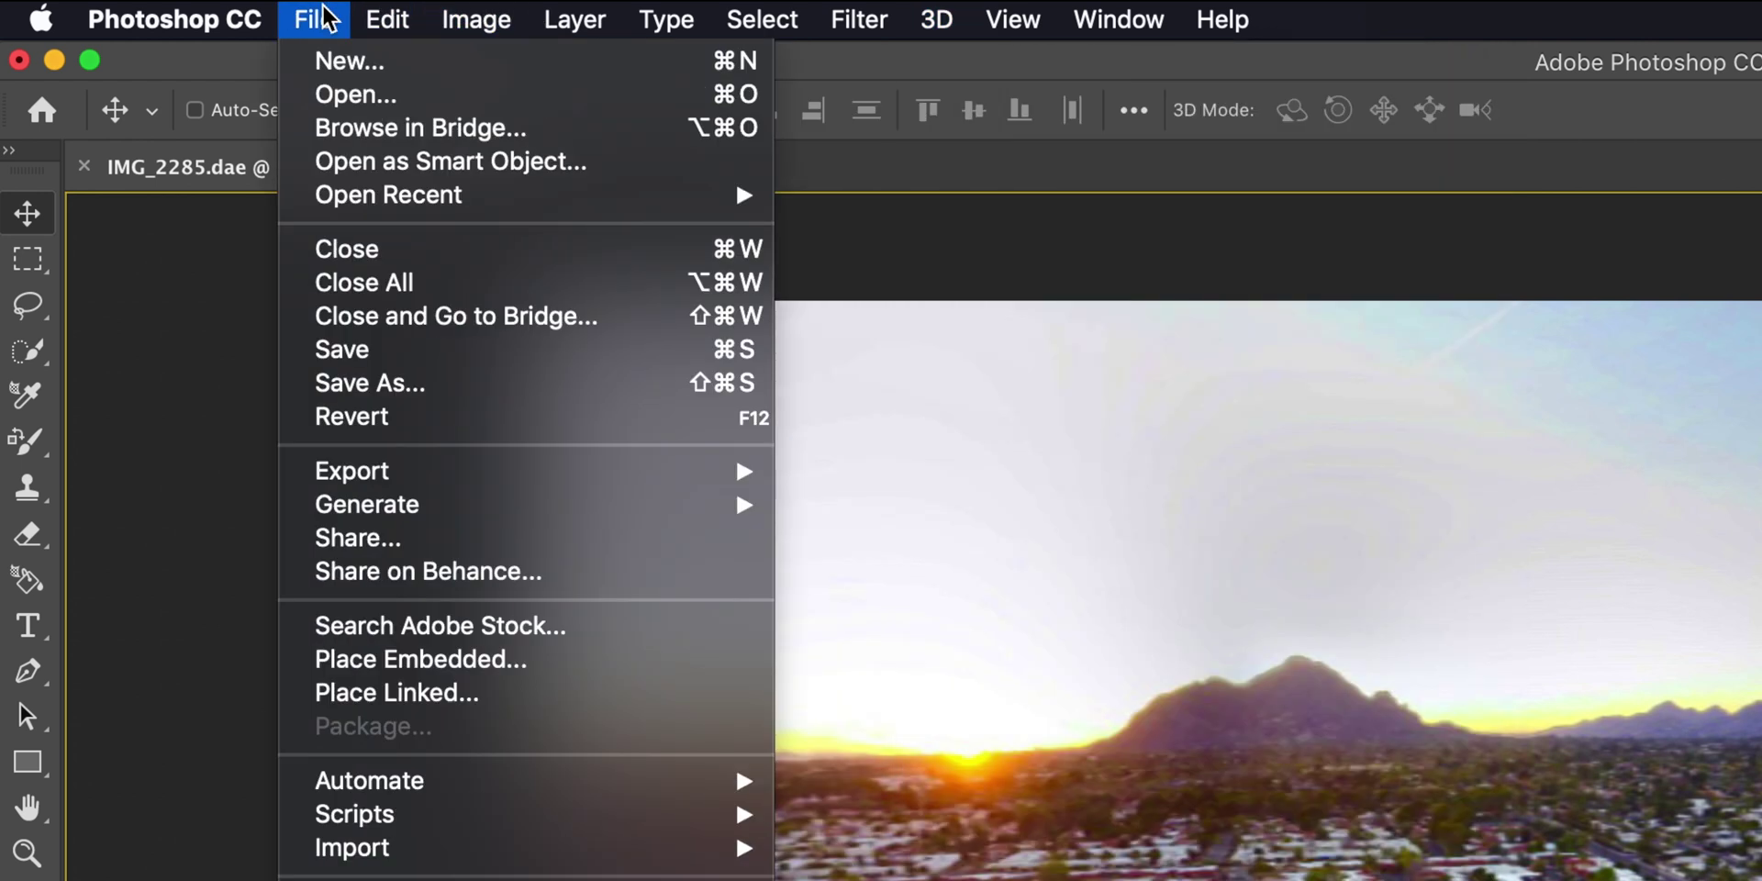
mouse_move(676, 483)
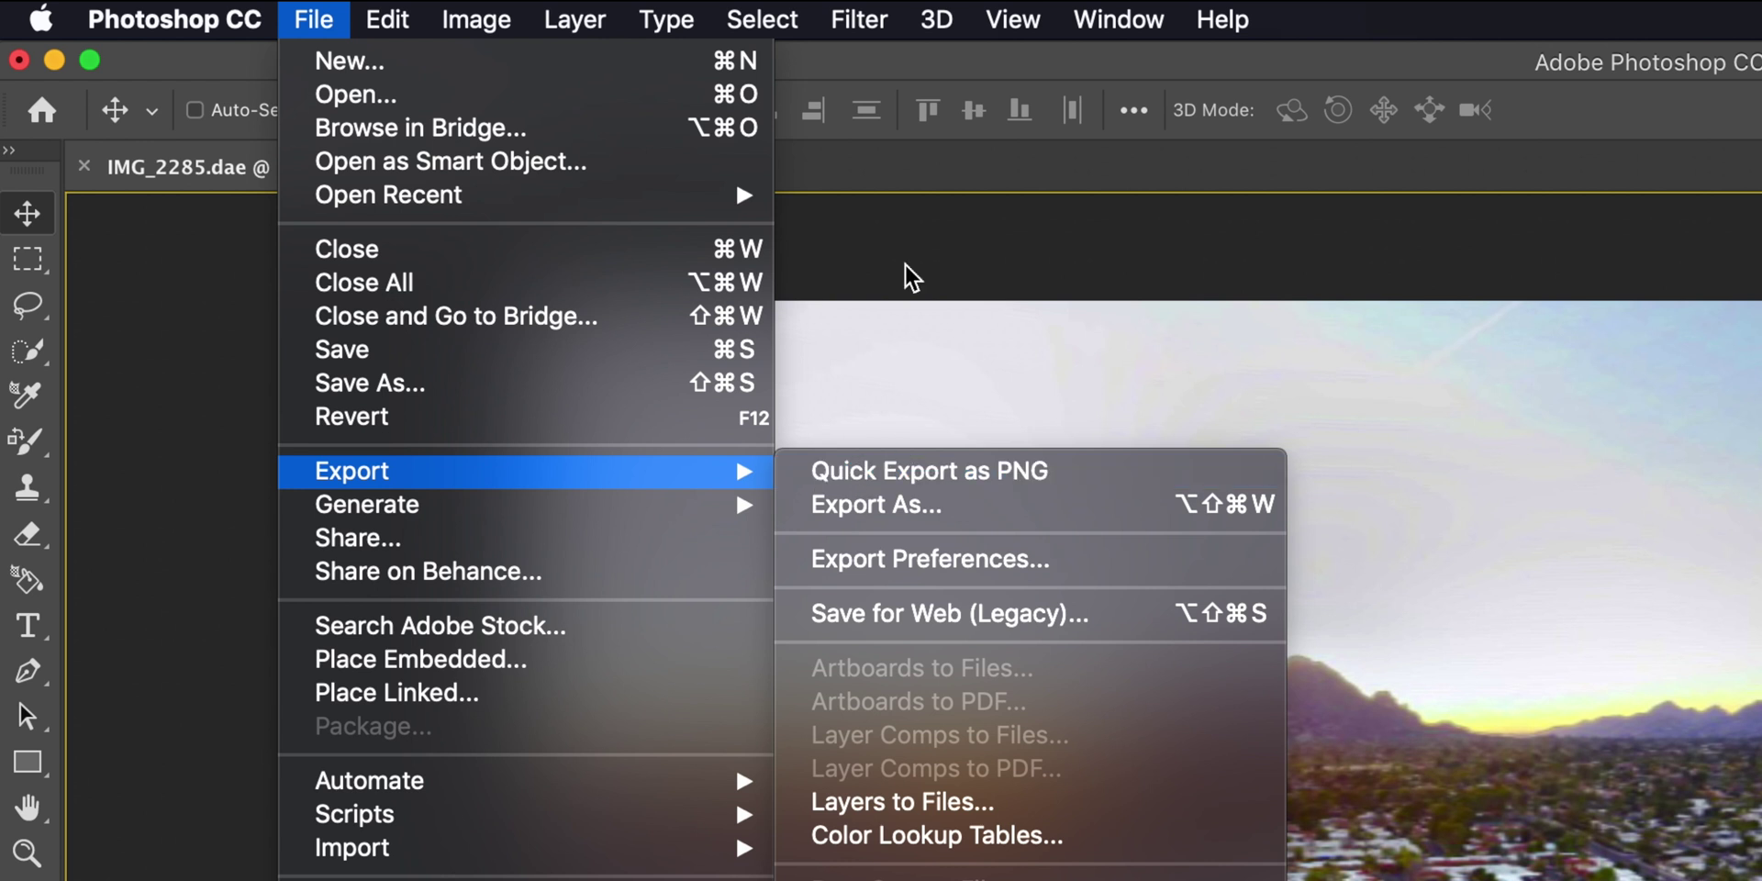
mouse_move(936, 19)
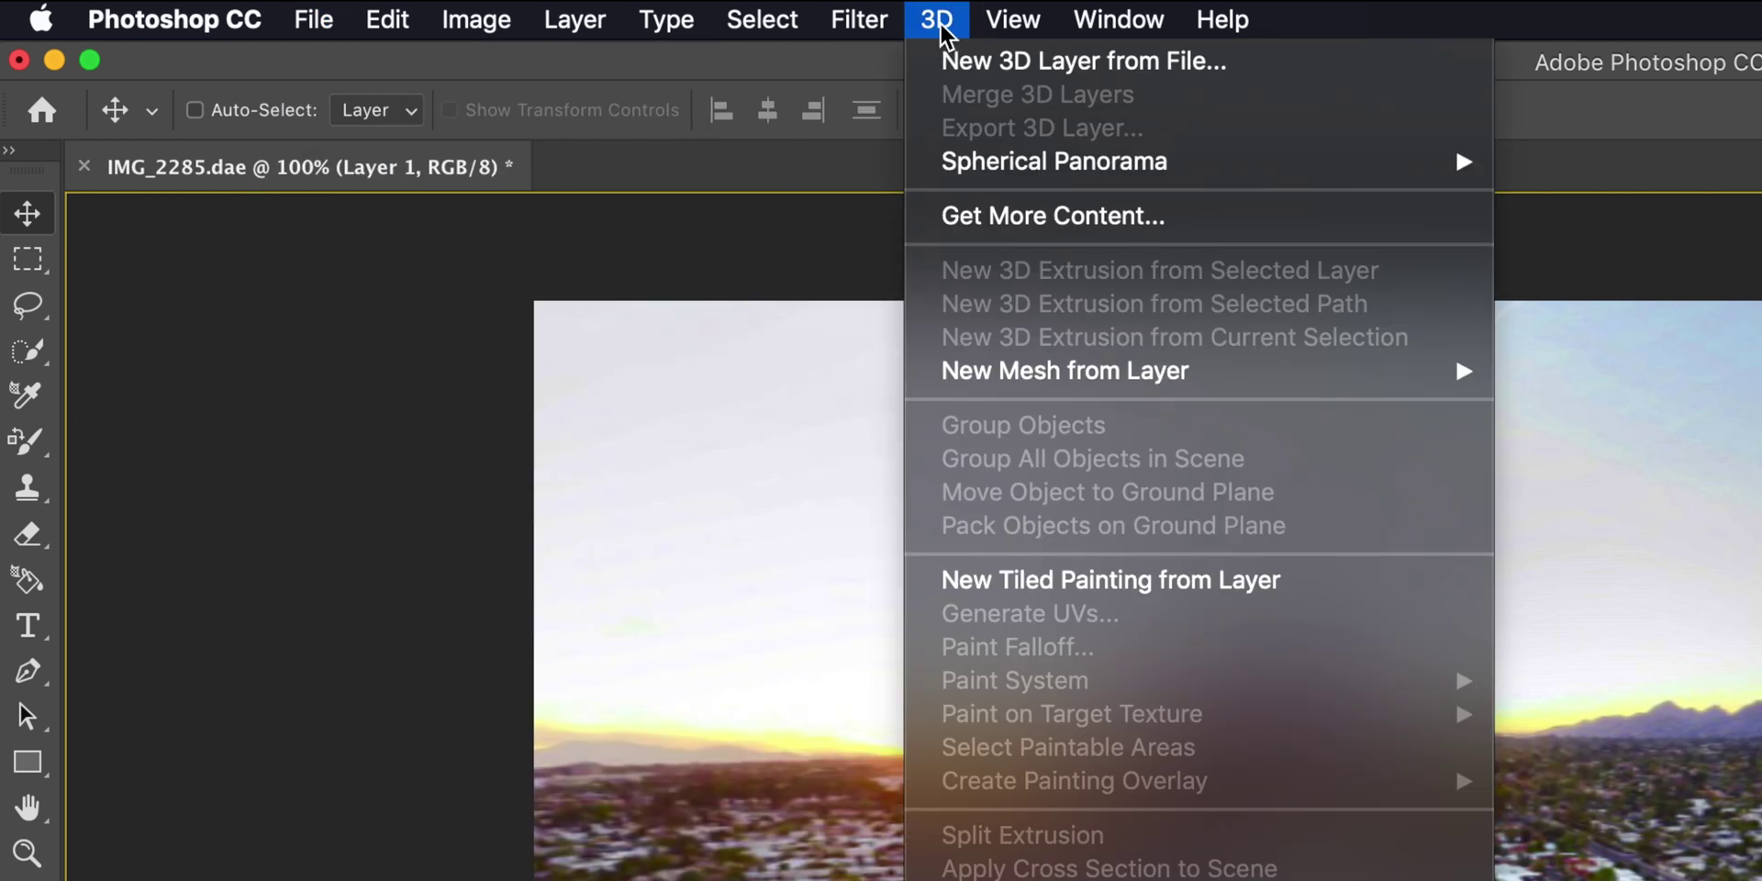
mouse_move(1046, 170)
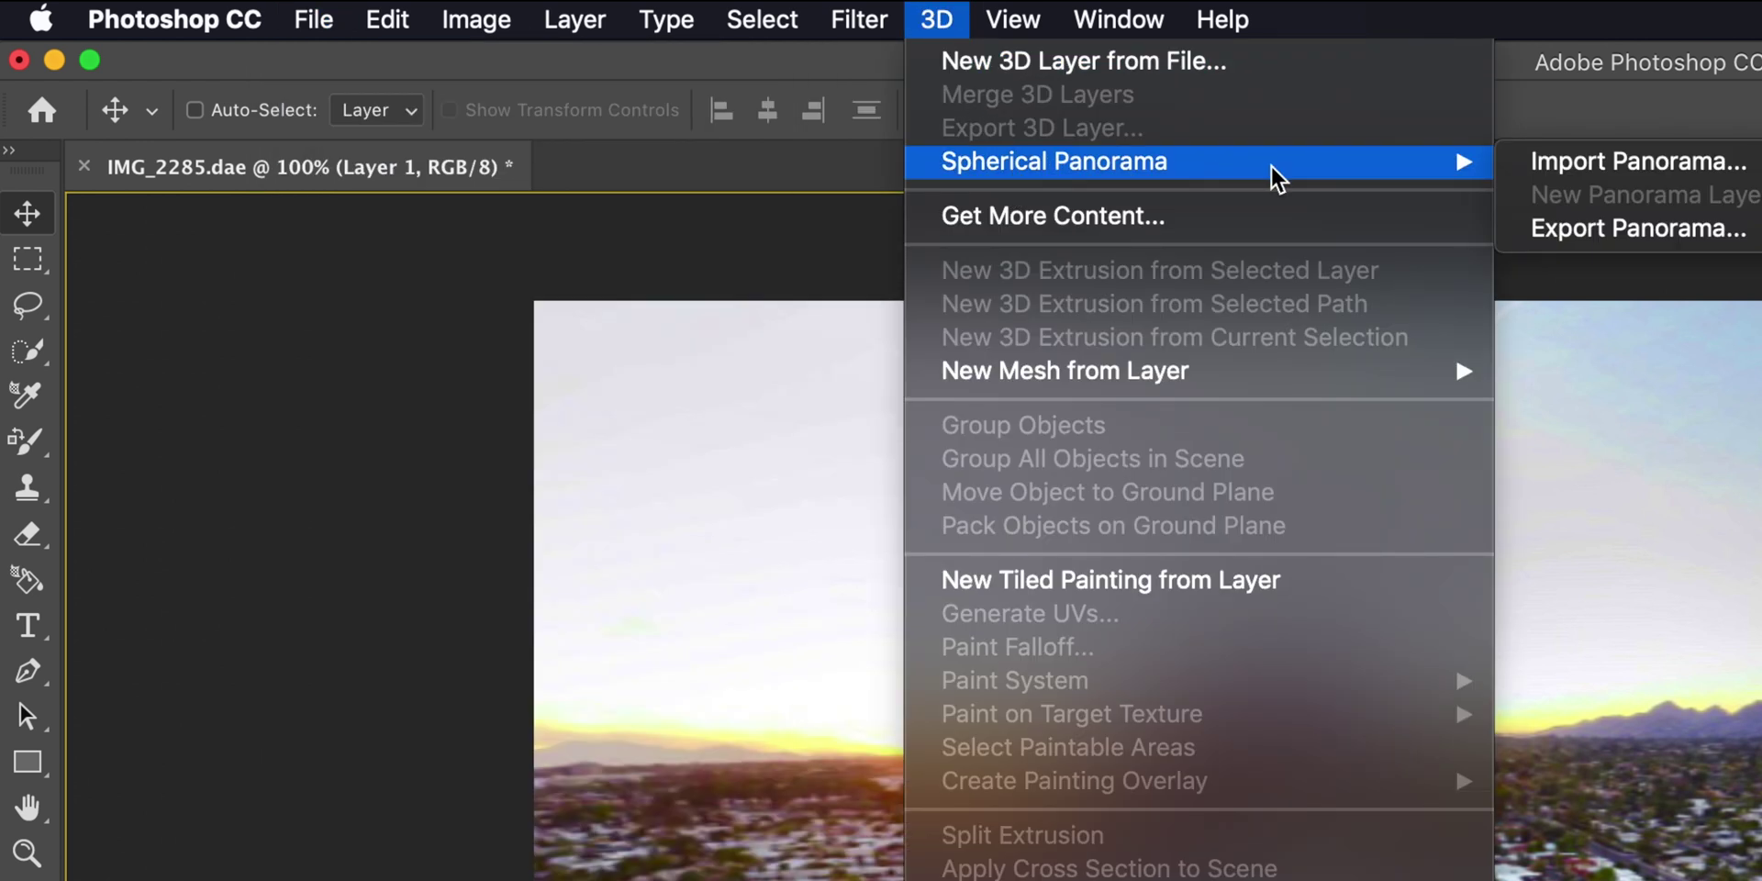
left_click(1663, 231)
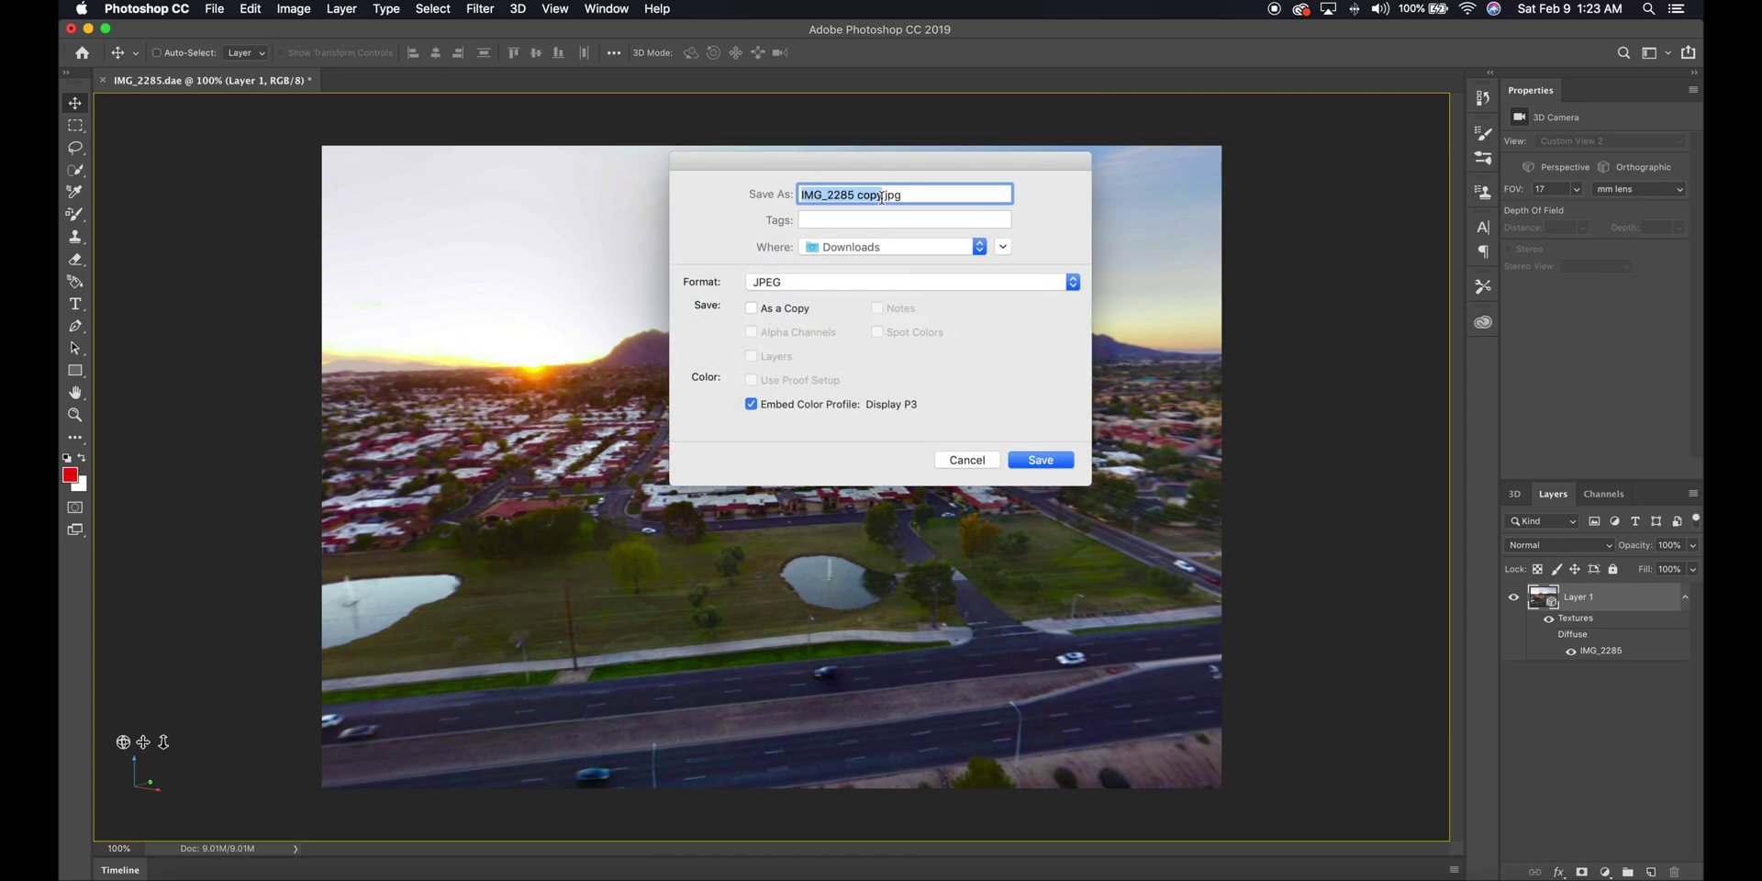
Replace the export file name with 'Test Panorama'.
left_click_drag(879, 193, 789, 197)
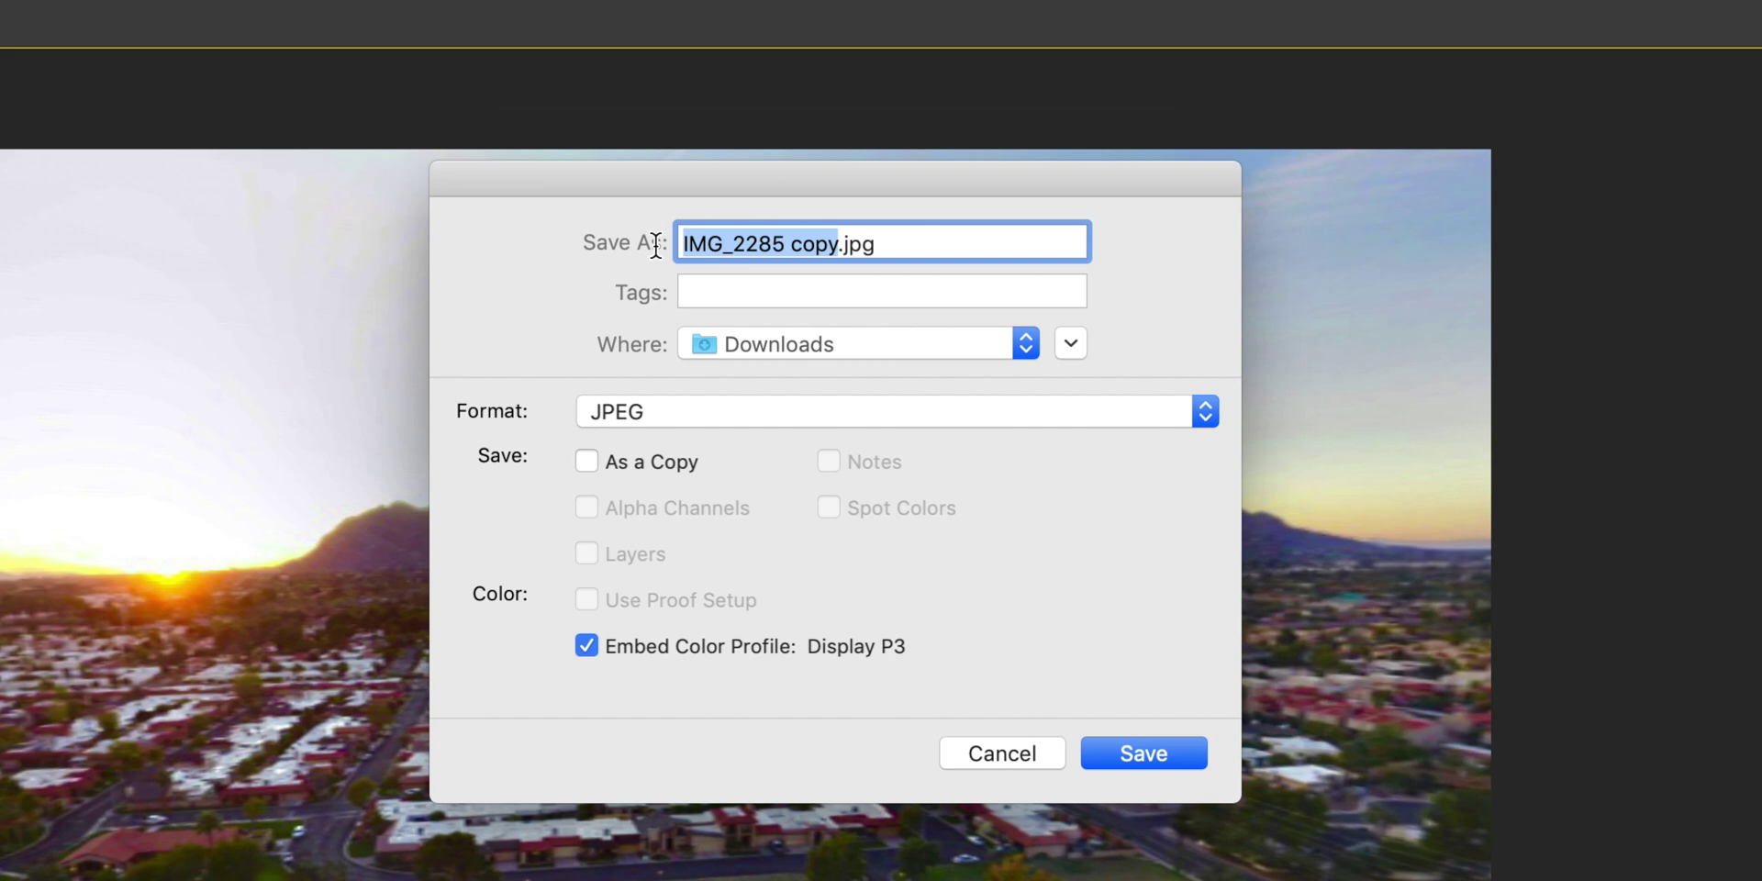
type("Test P")
type("anor")
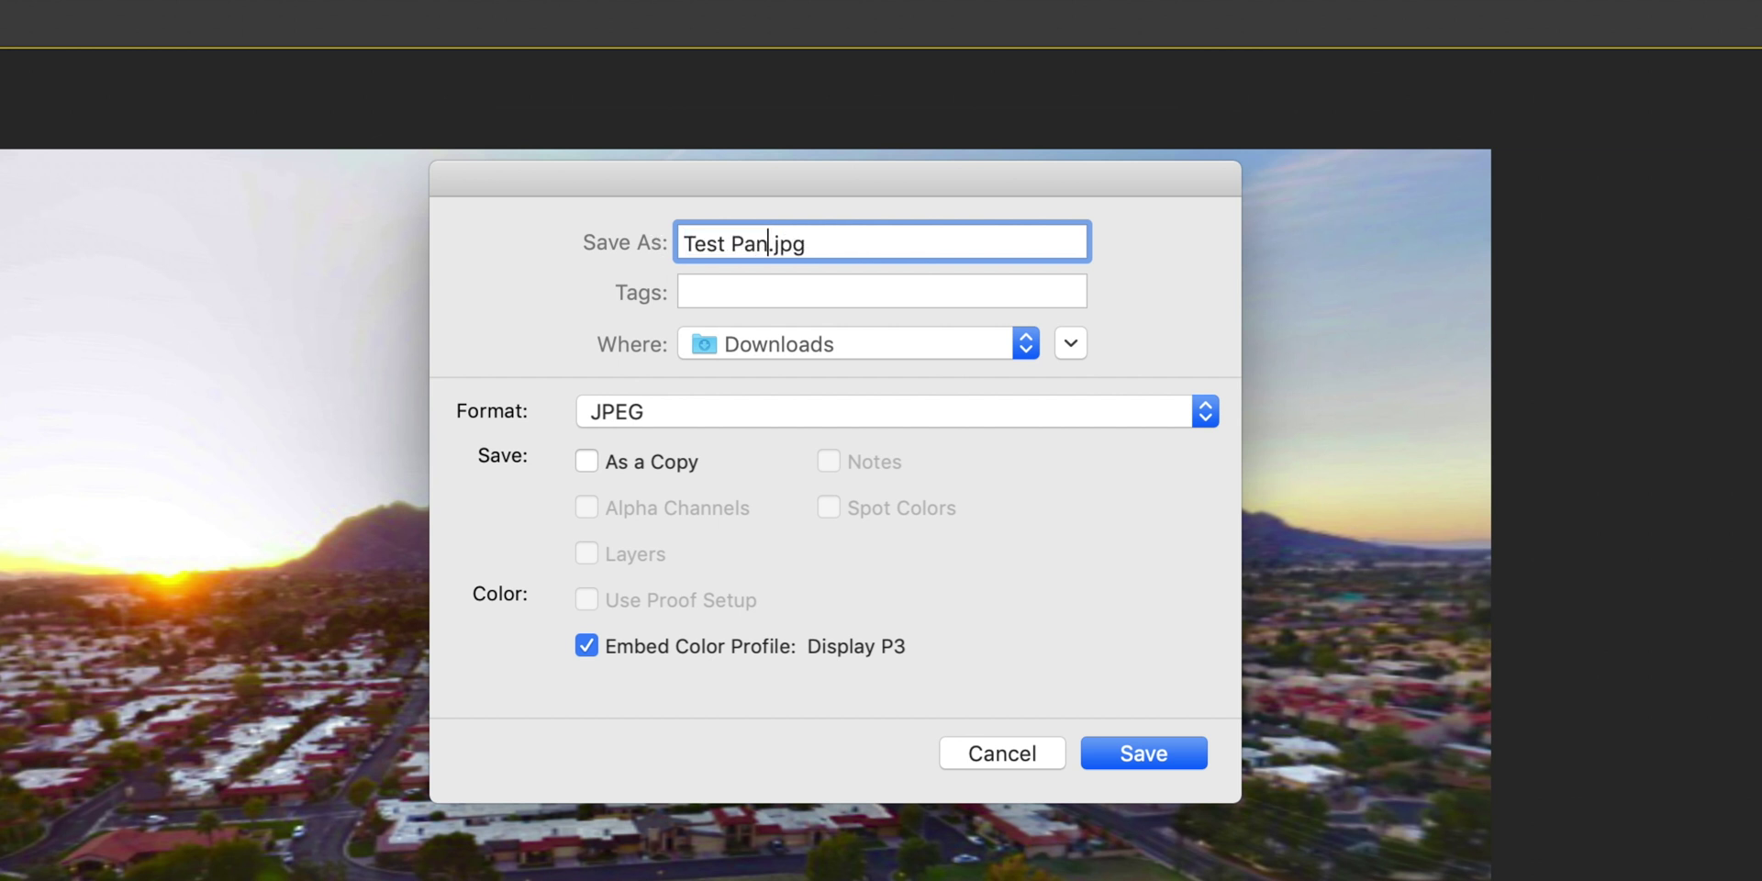
type("ama")
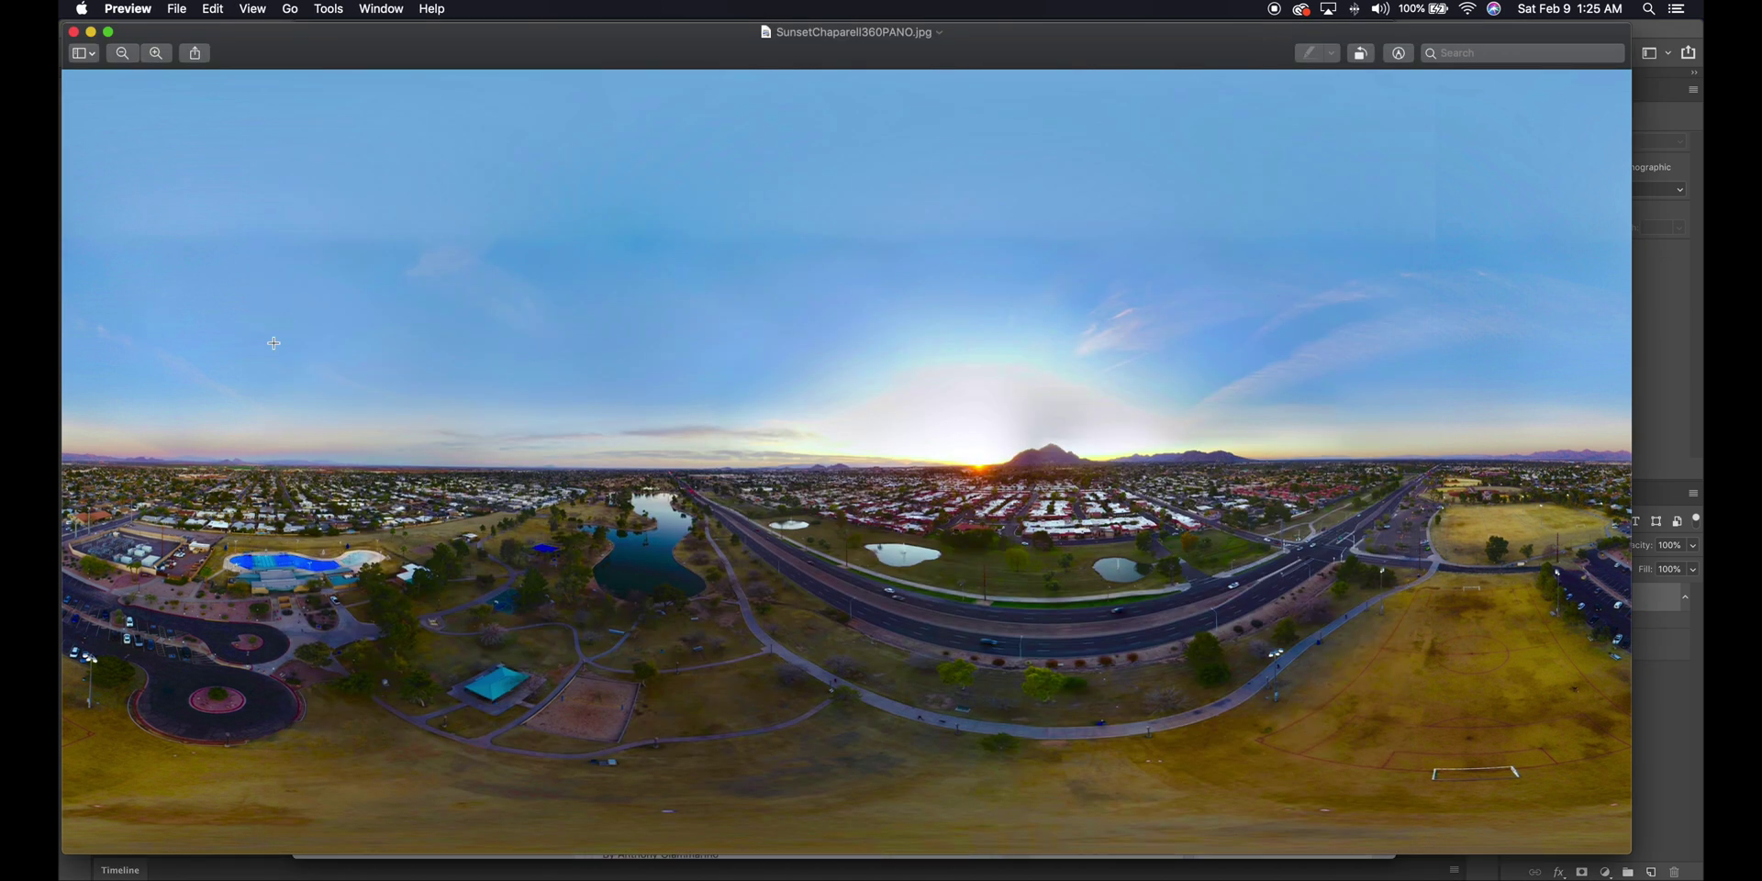
Switch to Safari to show the Facebook post with the 360 sunset panorama.
left_click(299, 869)
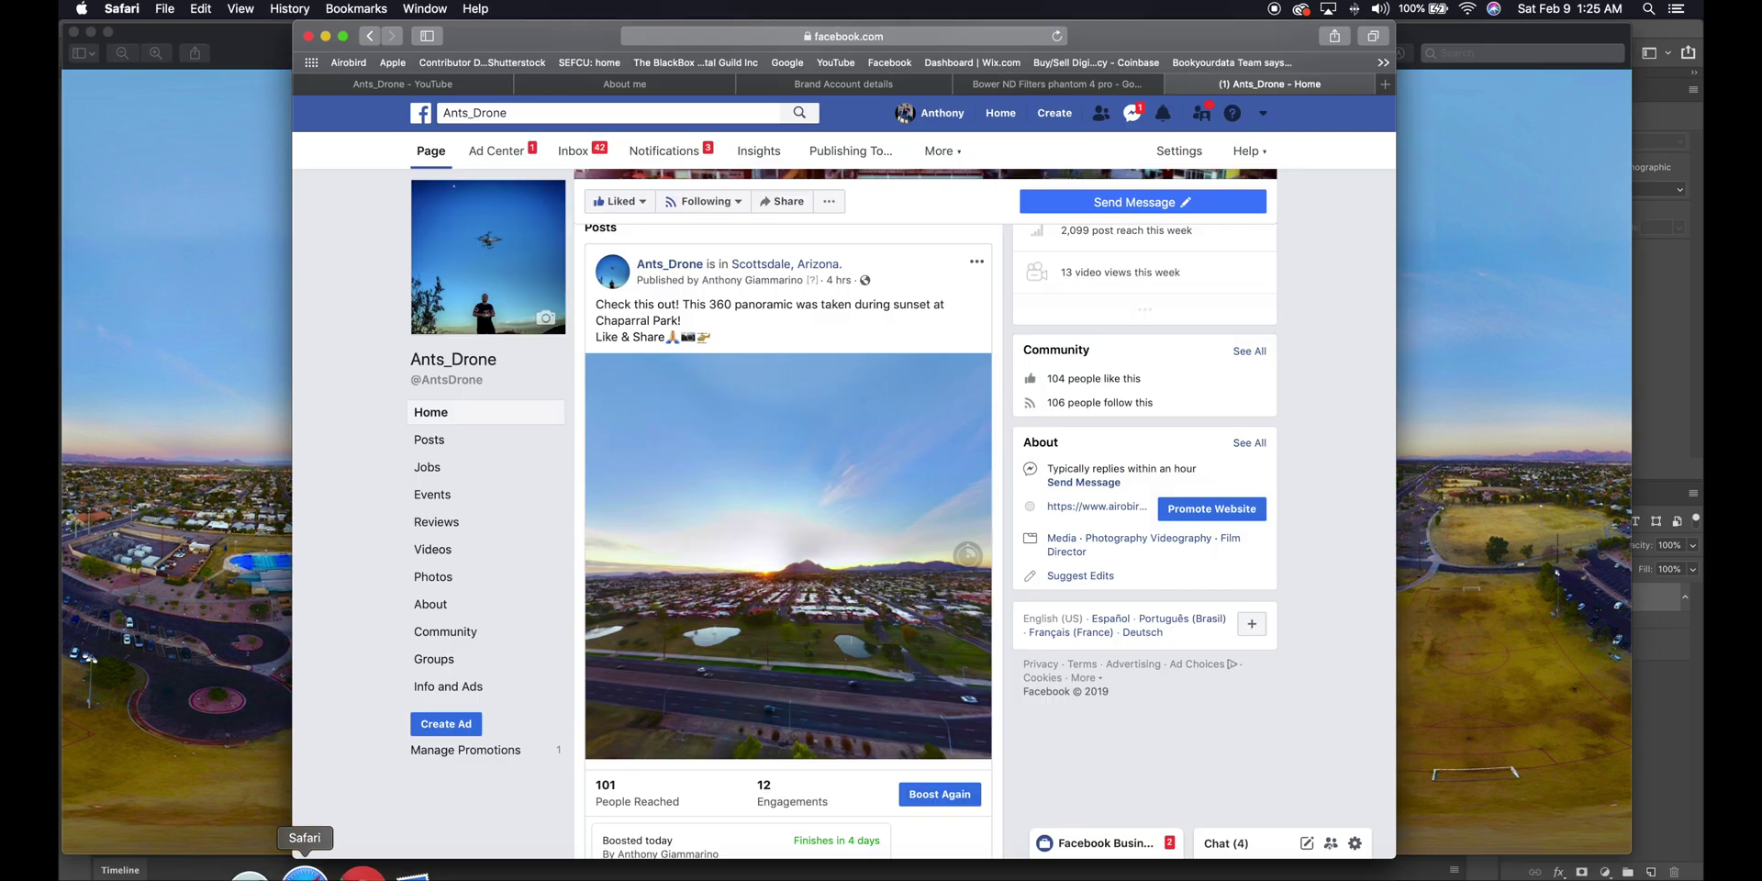
Open the 360 post in the viewer and look over the park, sky, pool and sunset.
left_click(764, 543)
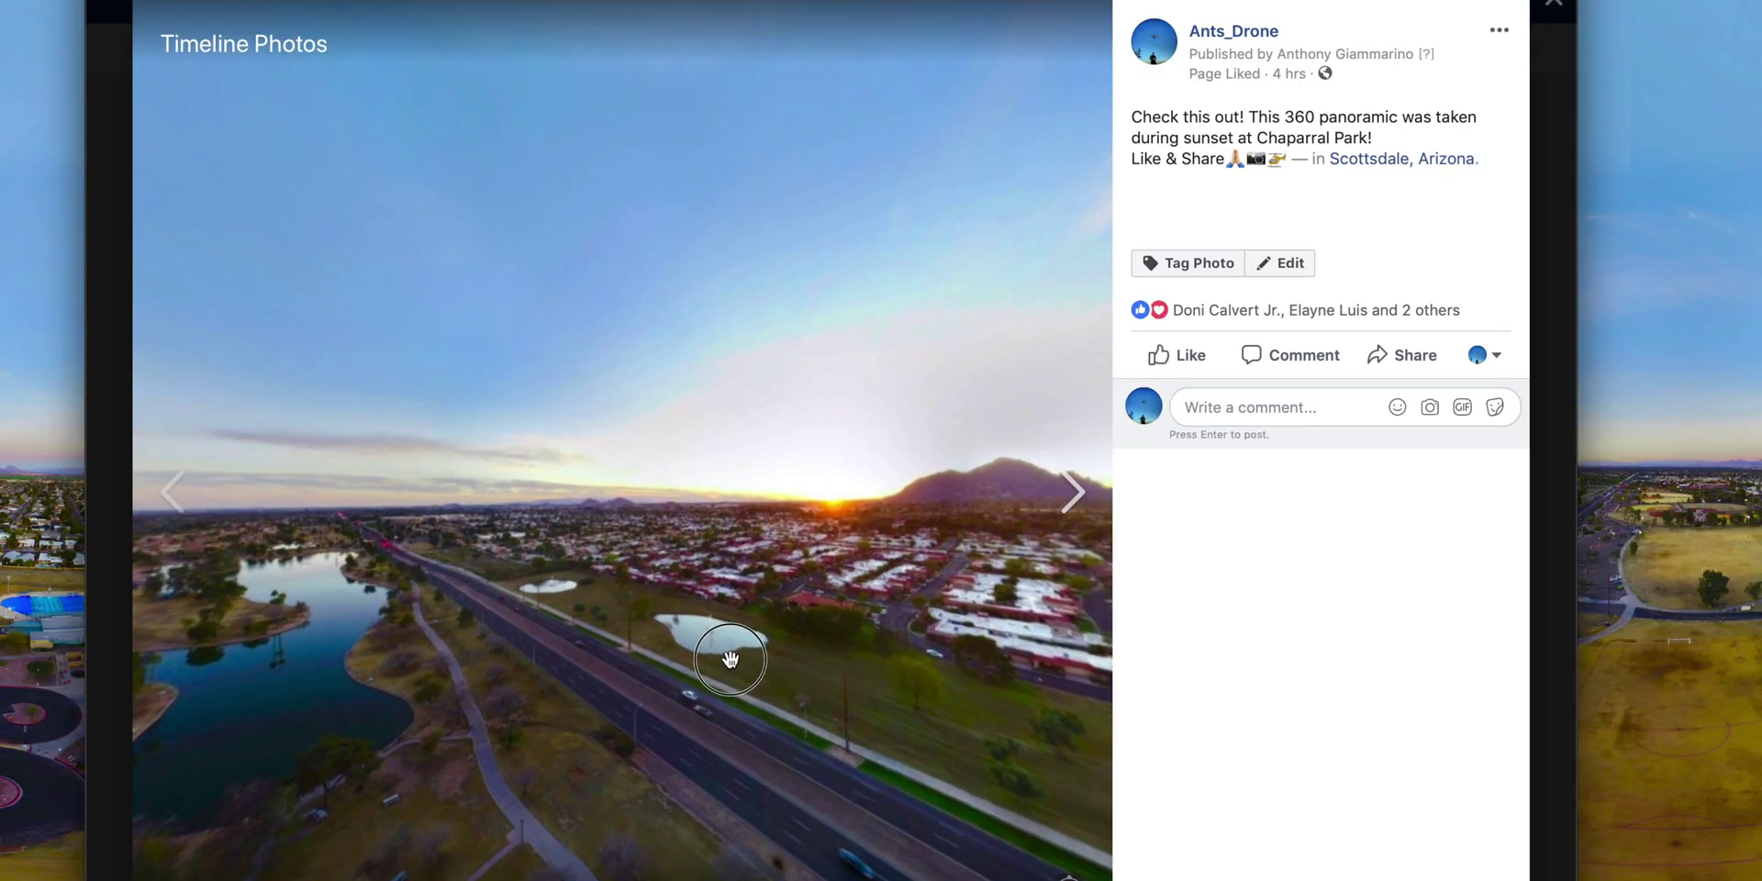
left_click_drag(730, 659, 670, 553)
left_click_drag(809, 472, 765, 530)
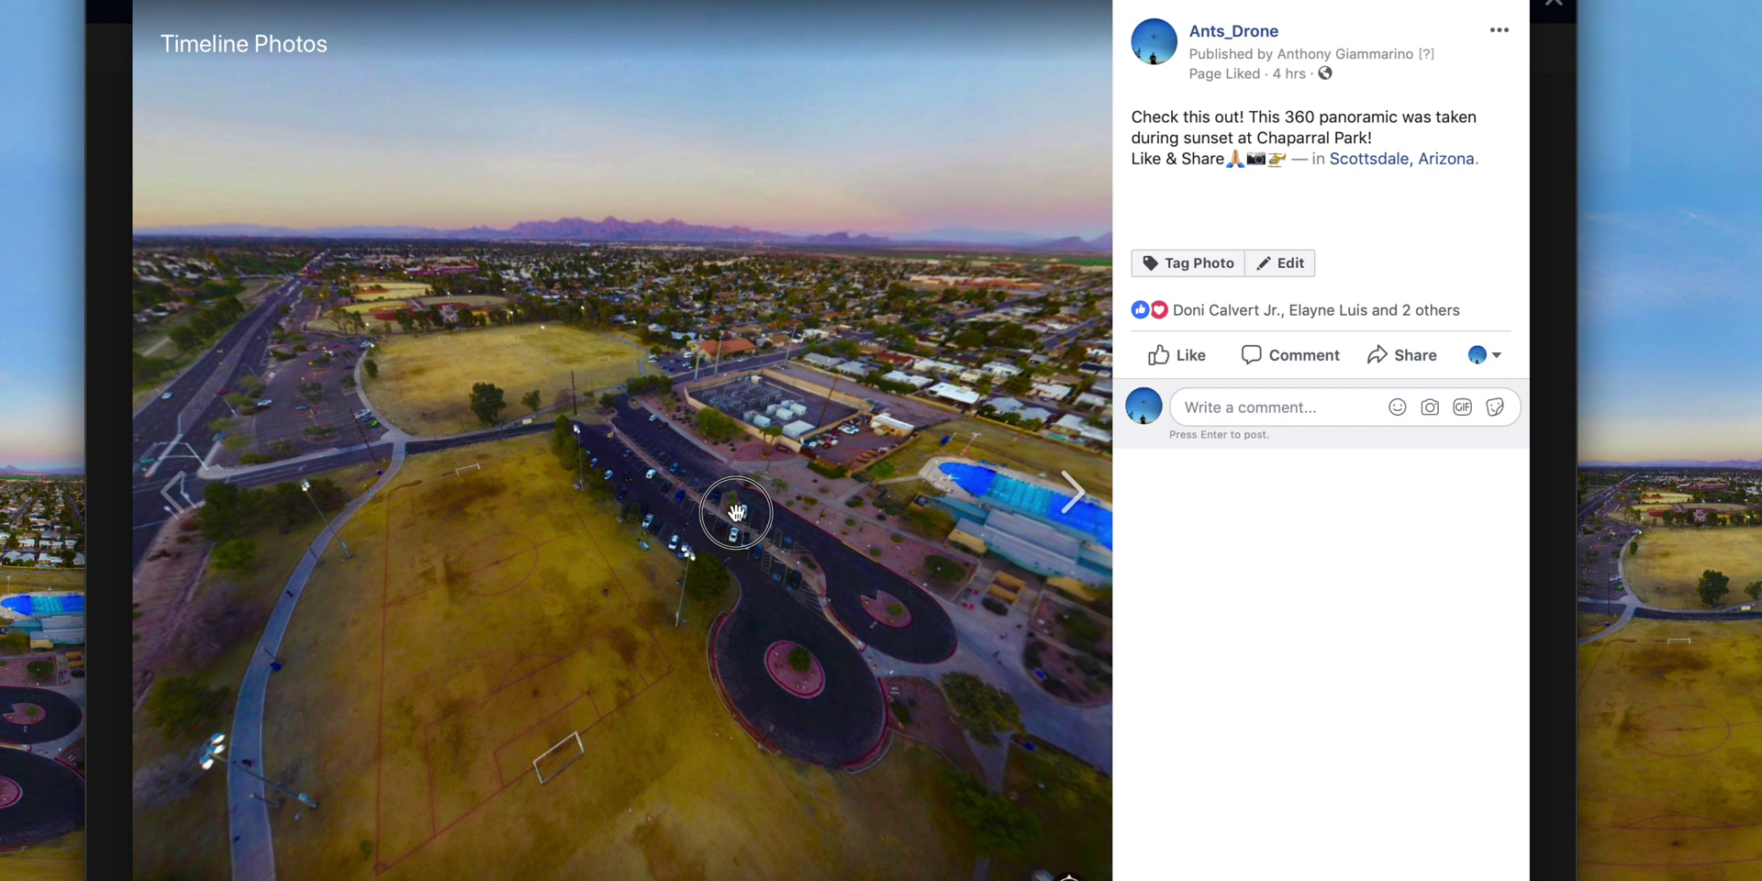
left_click_drag(737, 511, 562, 458)
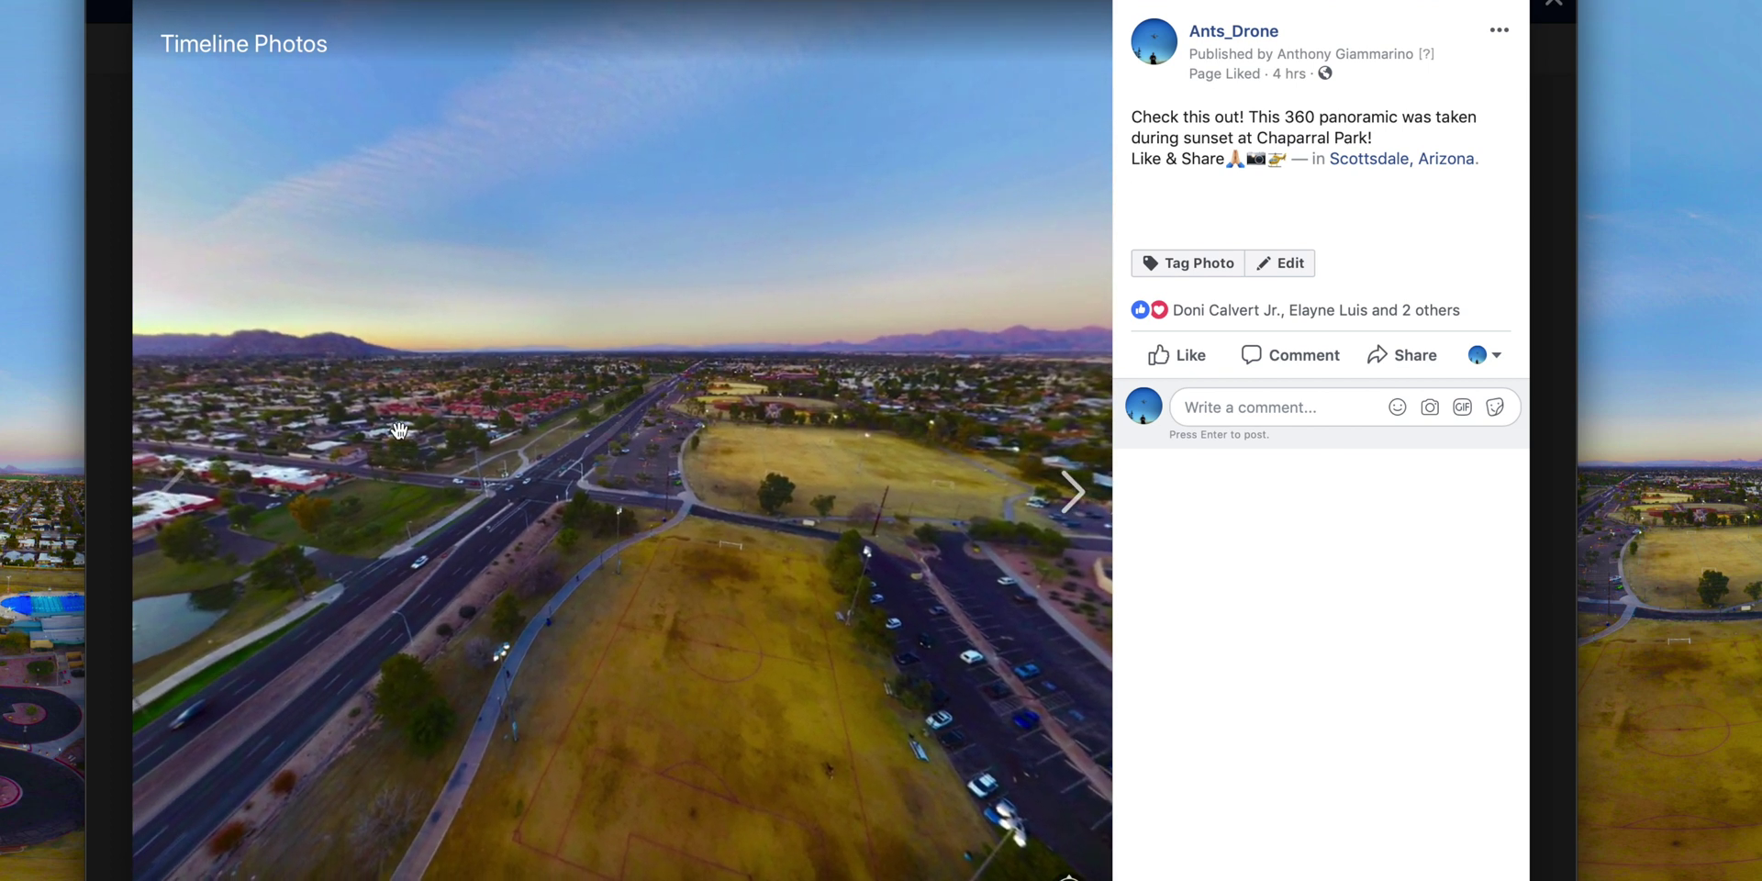
left_click_drag(399, 429, 535, 174)
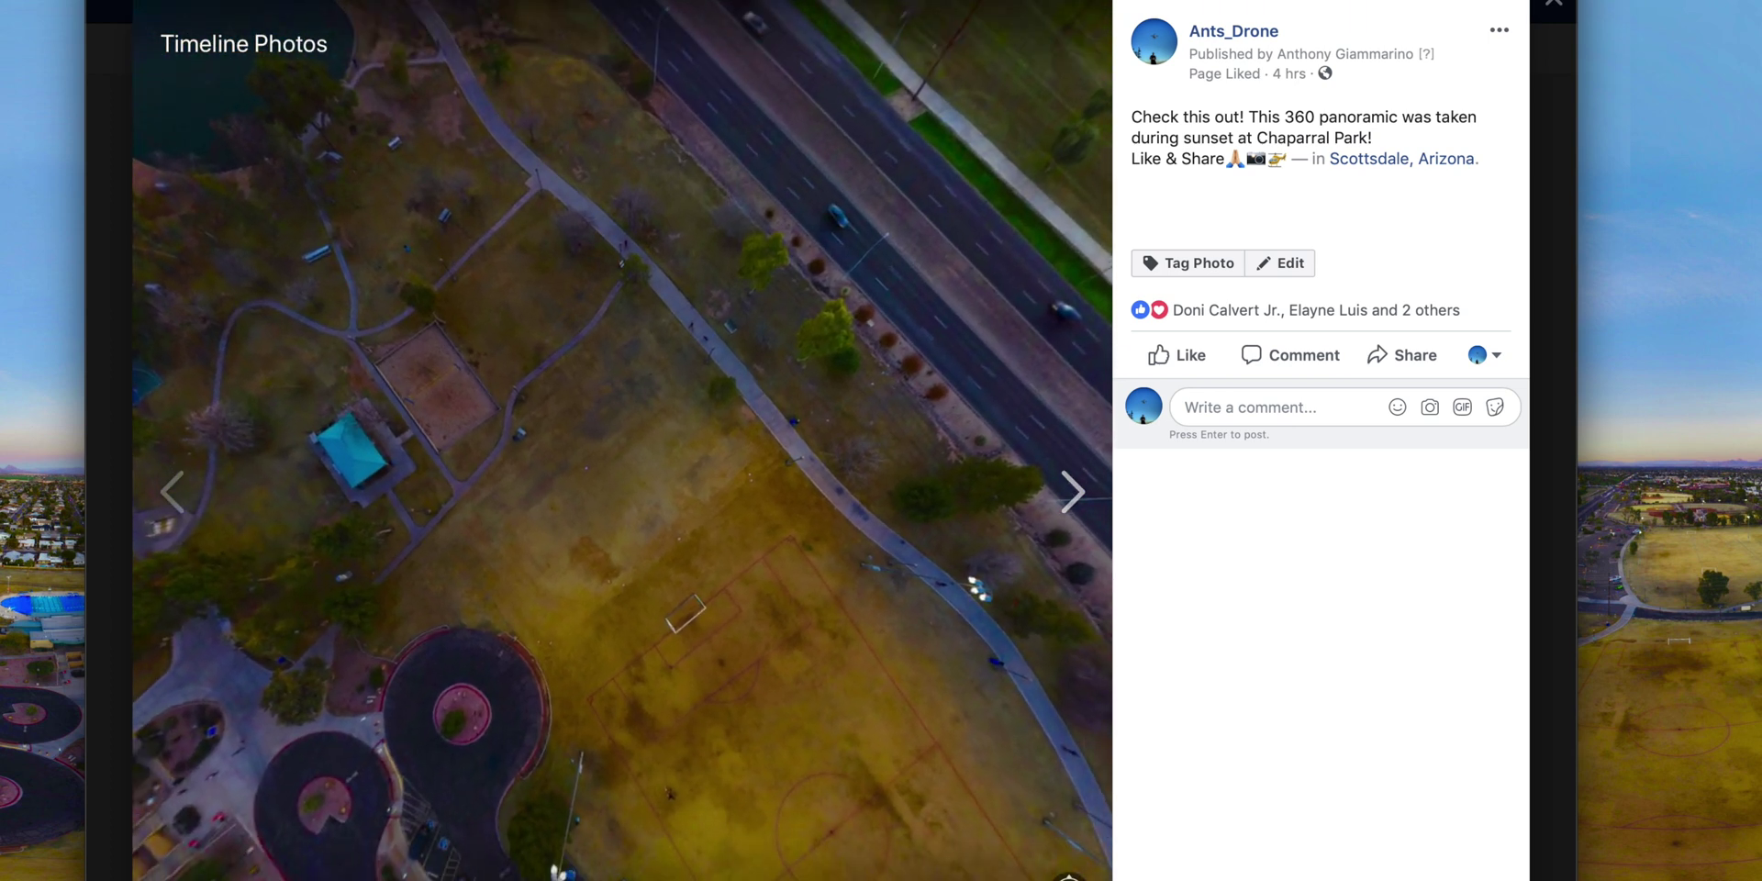
left_click_drag(569, 243, 363, 592)
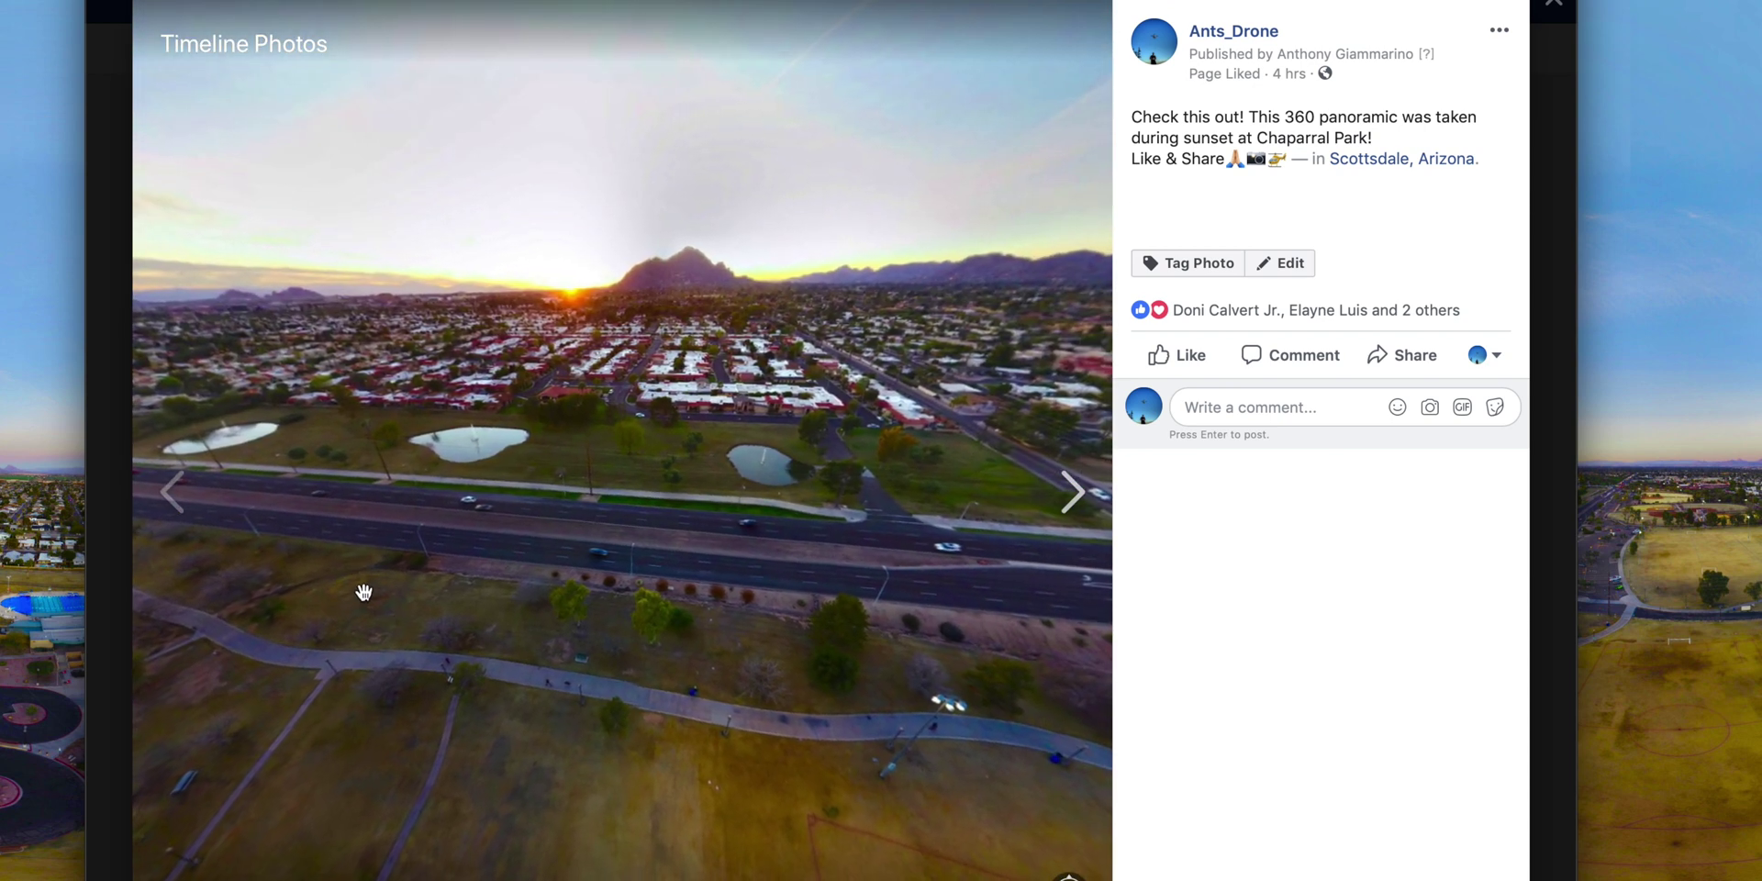
Rotate the view past the soccer field, parking lot and highway to the sunset ponds.
left_click_drag(794, 443, 393, 433)
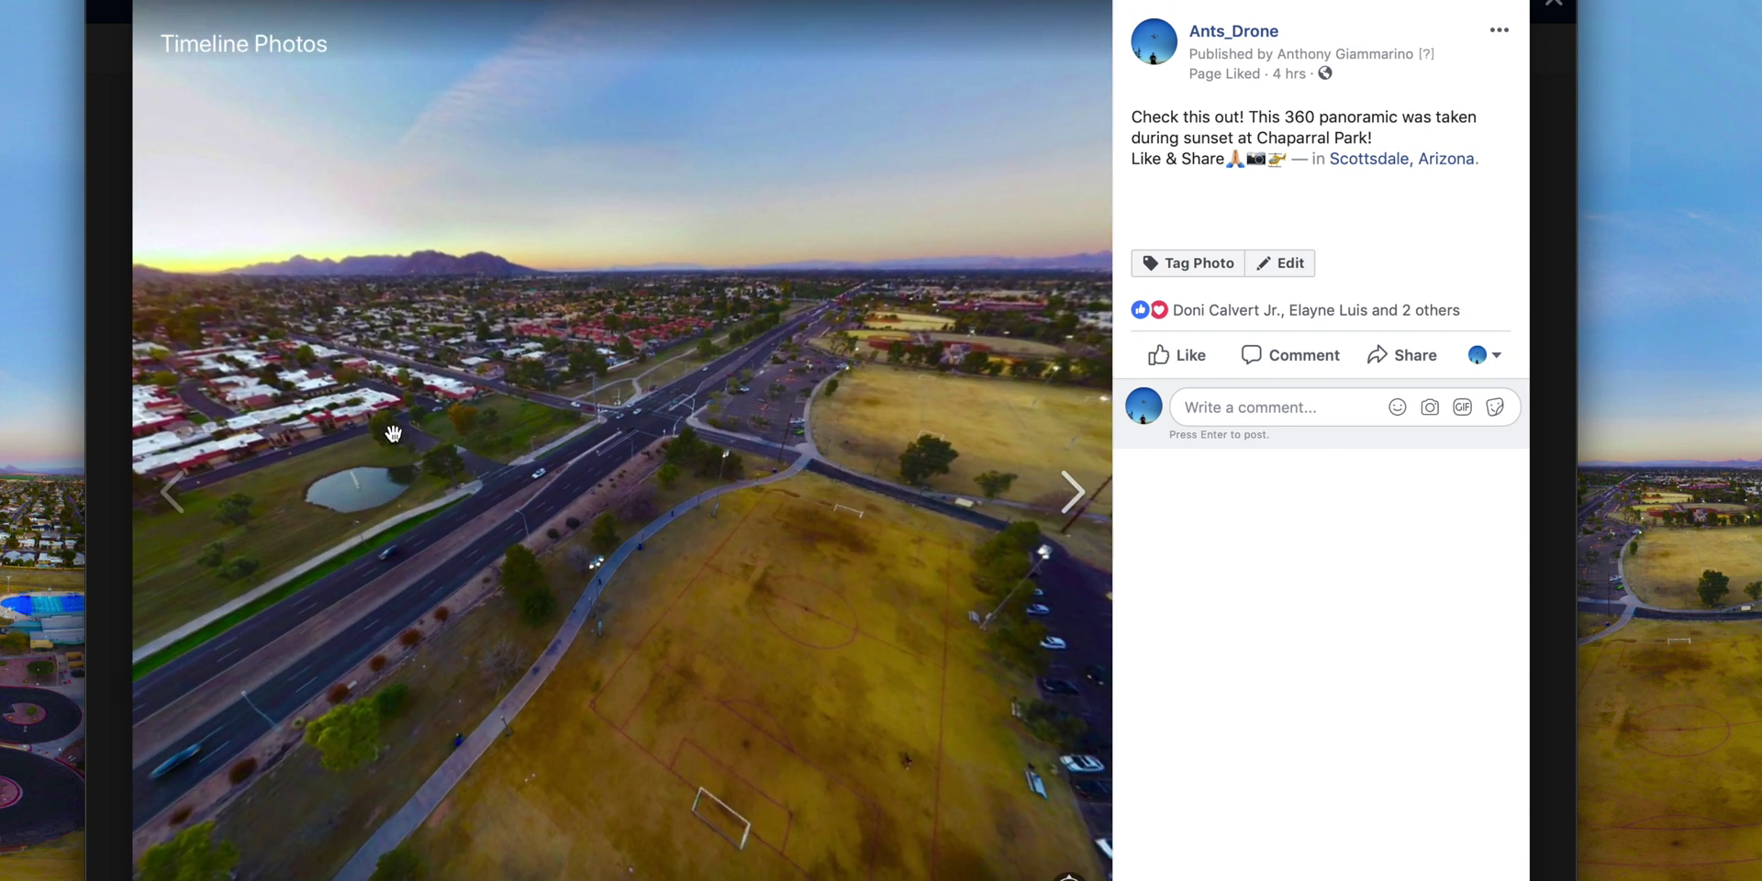
left_click_drag(855, 413, 629, 433)
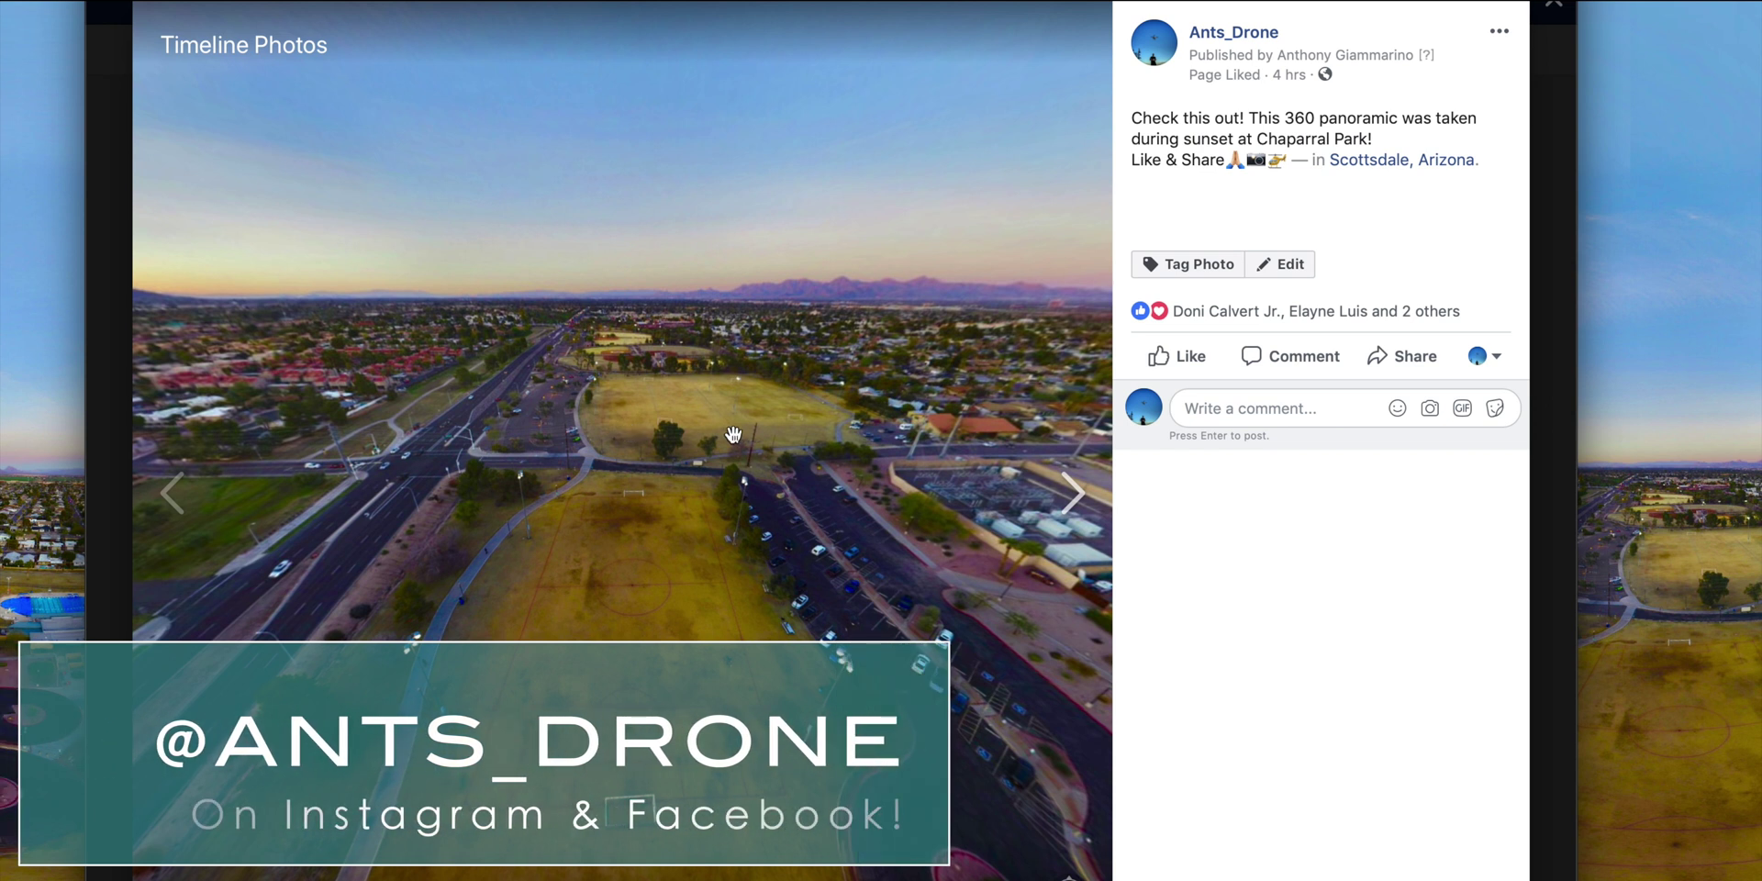
left_click_drag(860, 458, 688, 371)
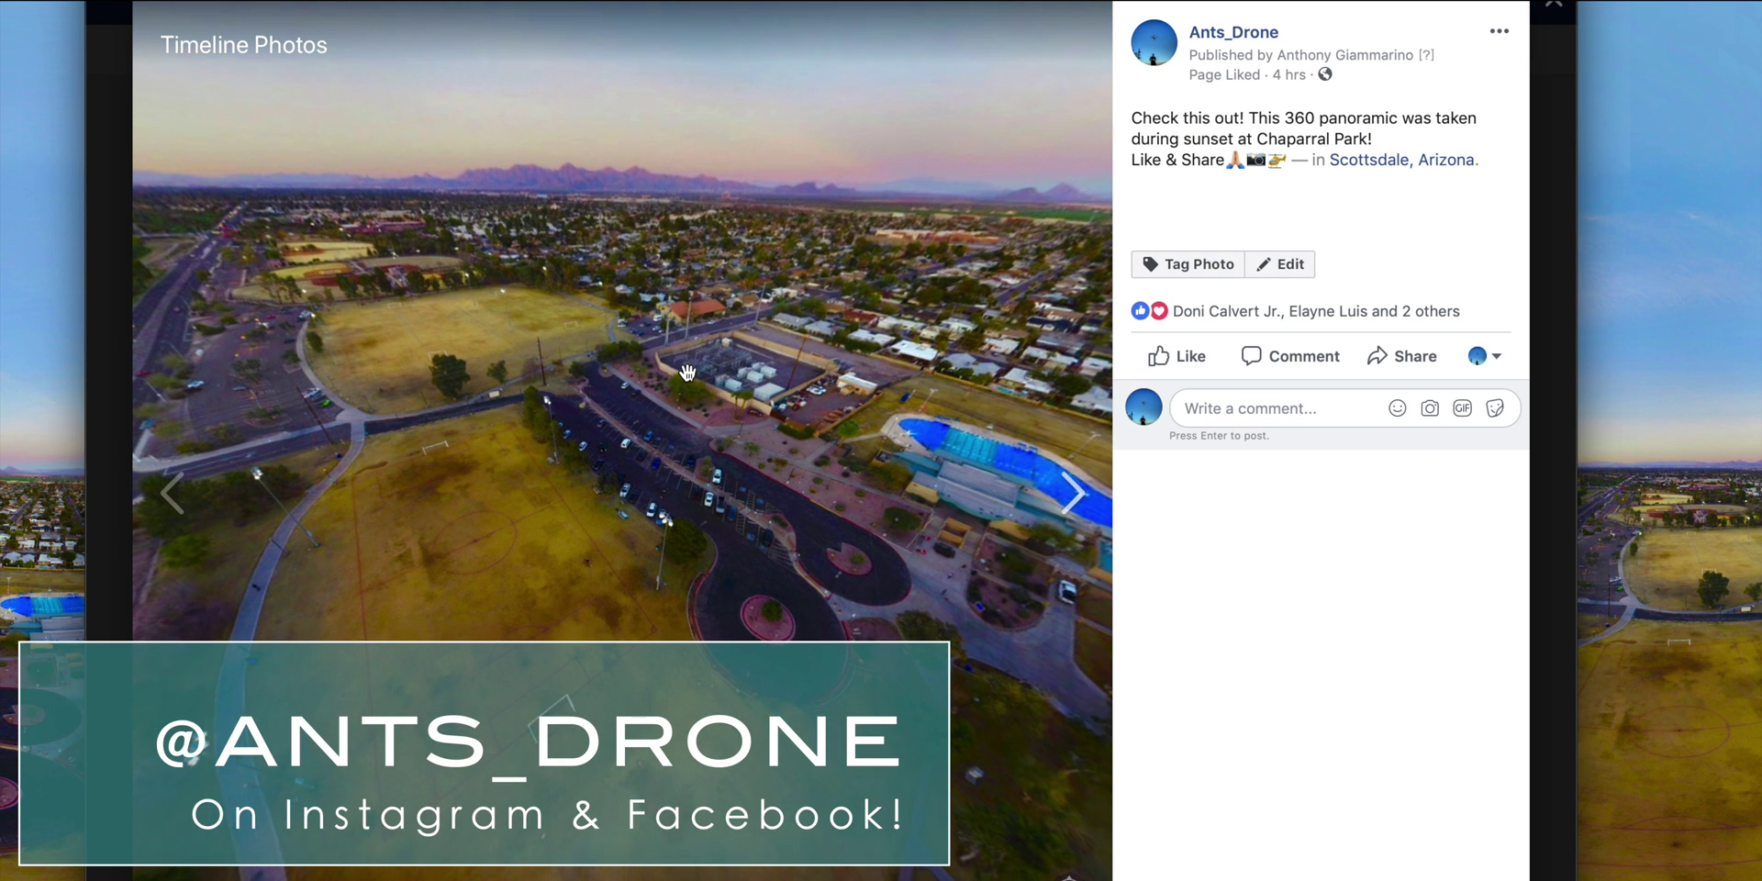
left_click_drag(476, 397, 688, 367)
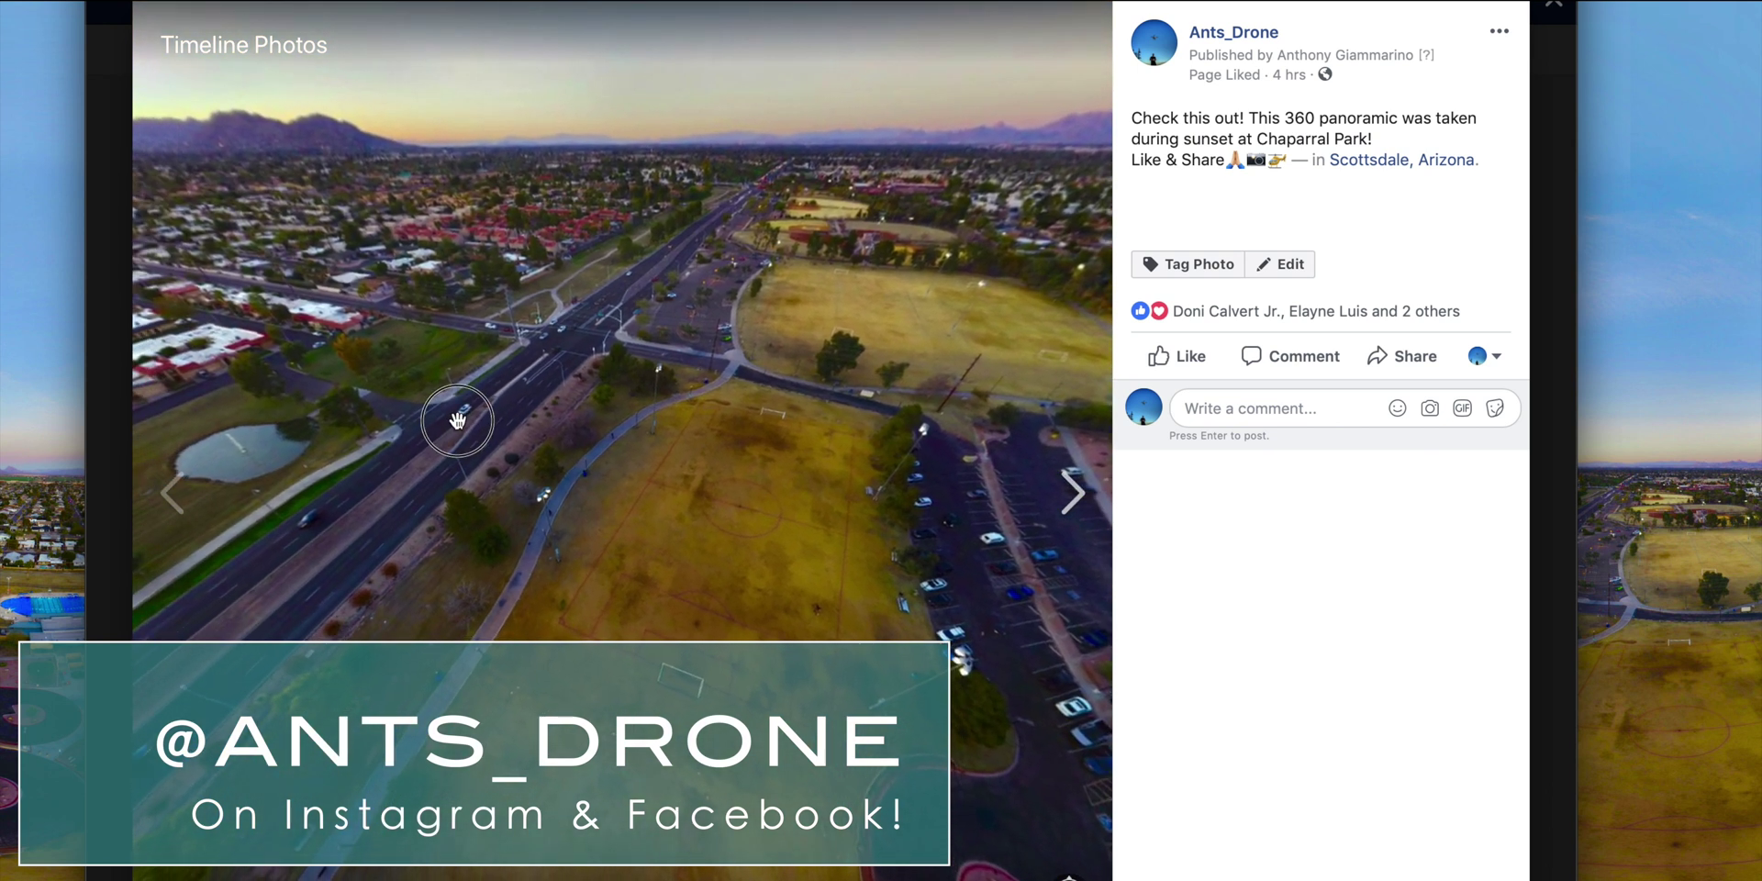
left_click_drag(460, 413, 743, 401)
left_click_drag(480, 424, 656, 435)
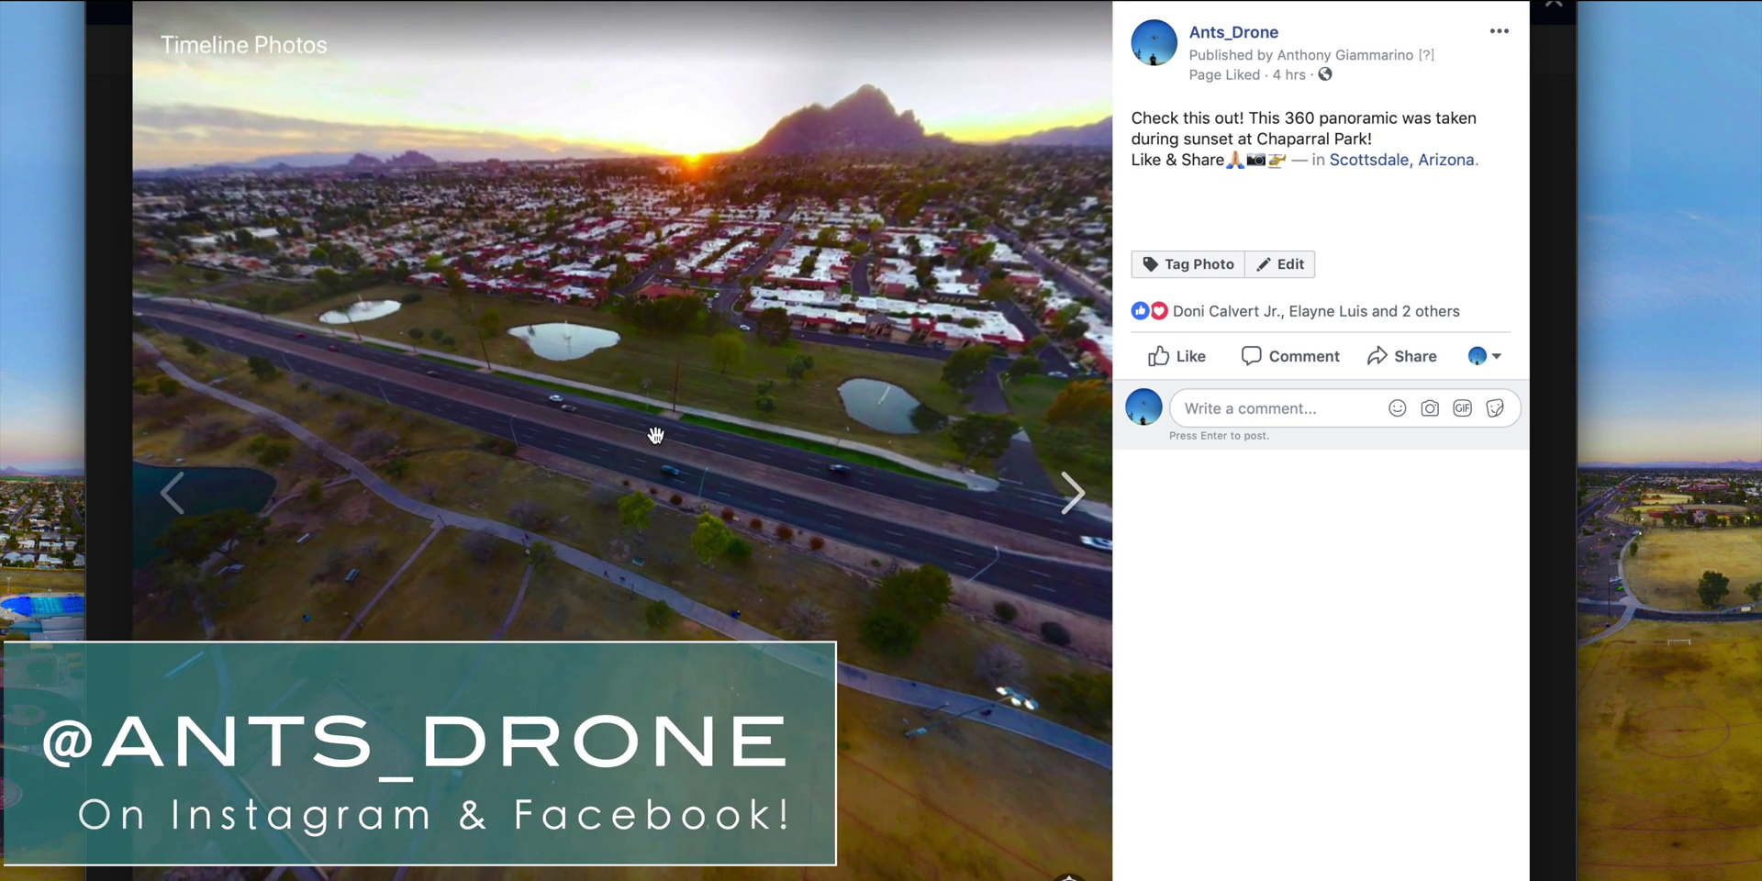